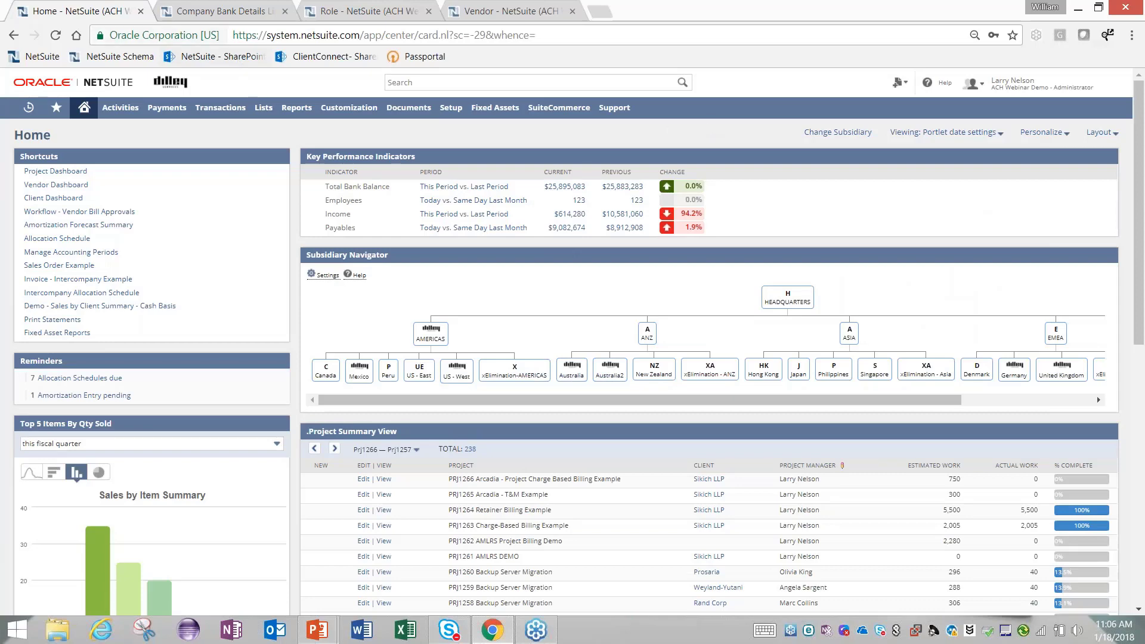
Open Customization > SuiteBundler > Search & Install Bundles in a new tab
mouse_move(370, 113)
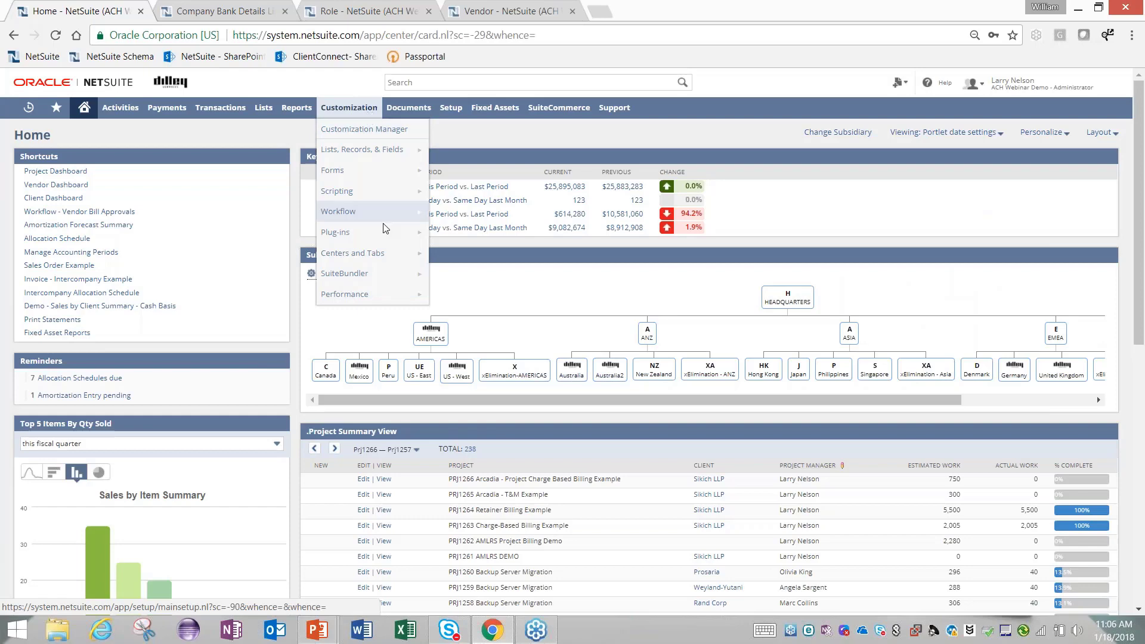
mouse_move(367, 277)
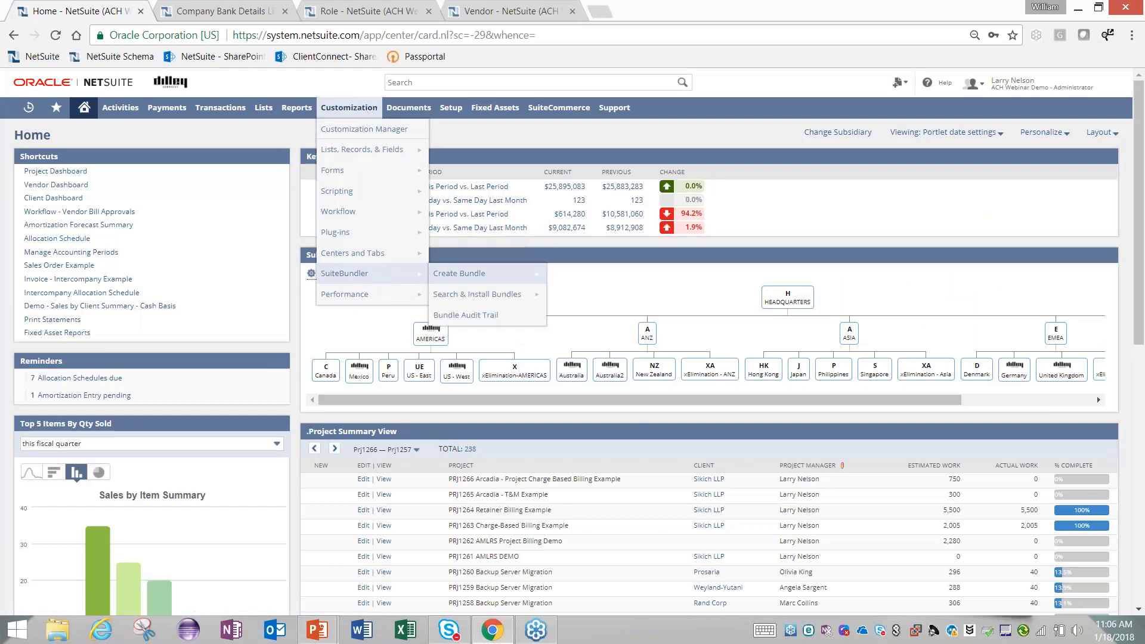
right_click(504, 303)
click(504, 304)
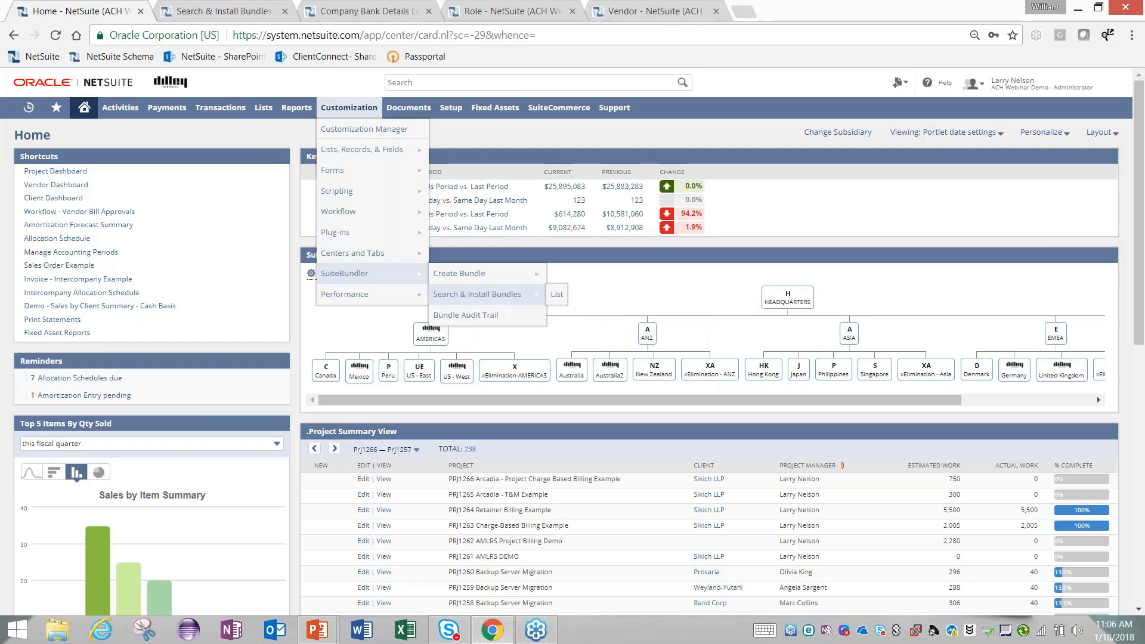
click(220, 9)
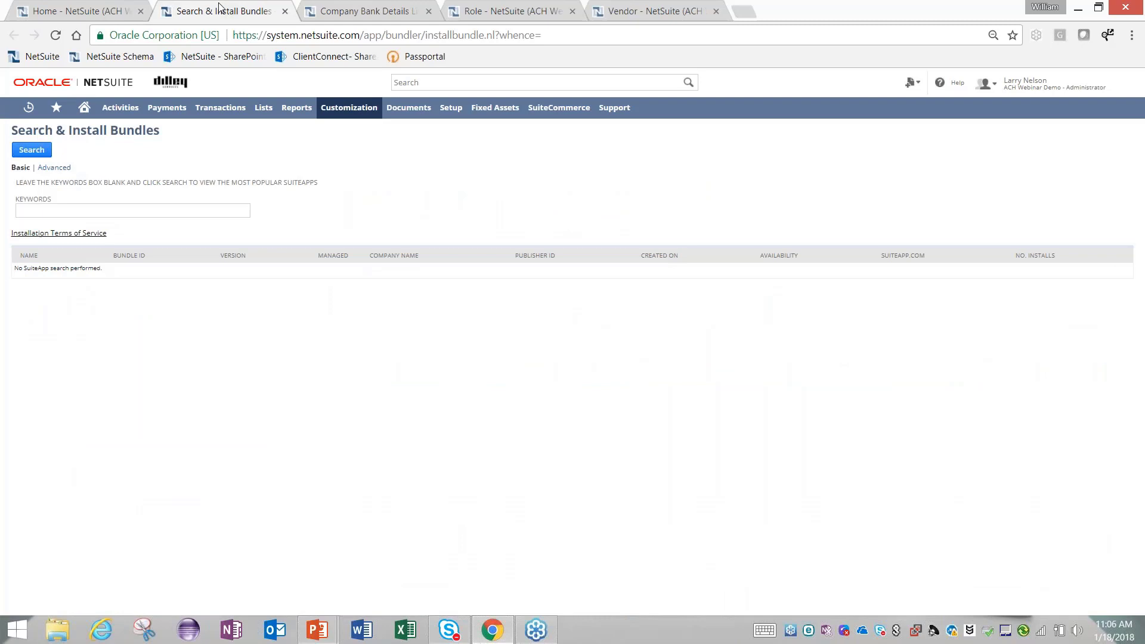
Search for bundle 182343 and open the Electronic Bank Payments bundle details
click(177, 208)
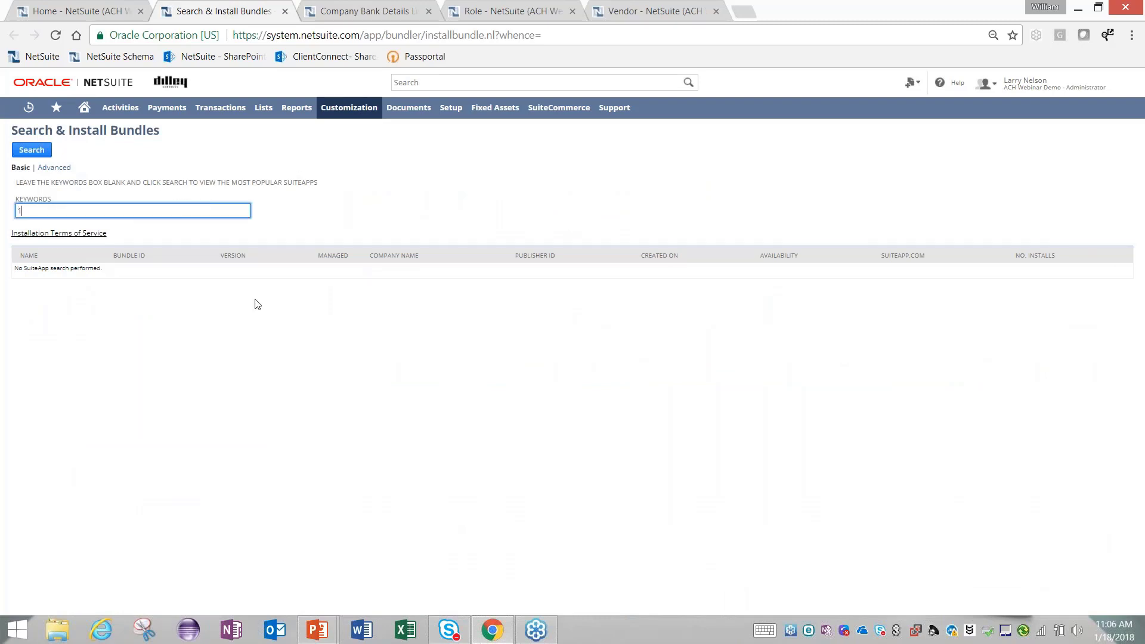
text(182343)
click(27, 151)
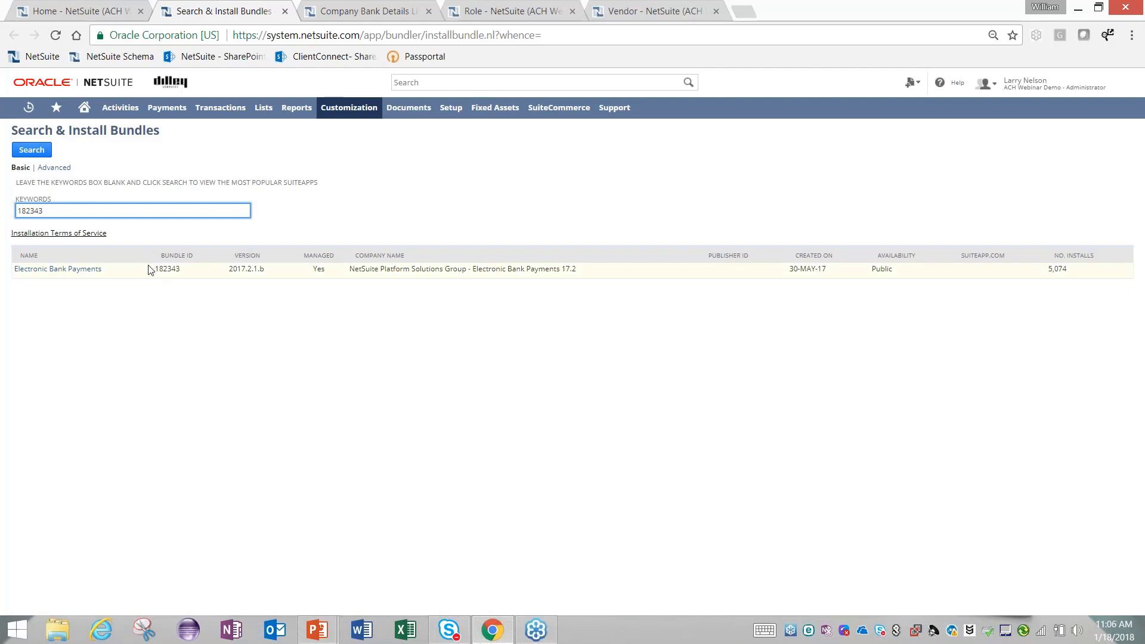
click(82, 269)
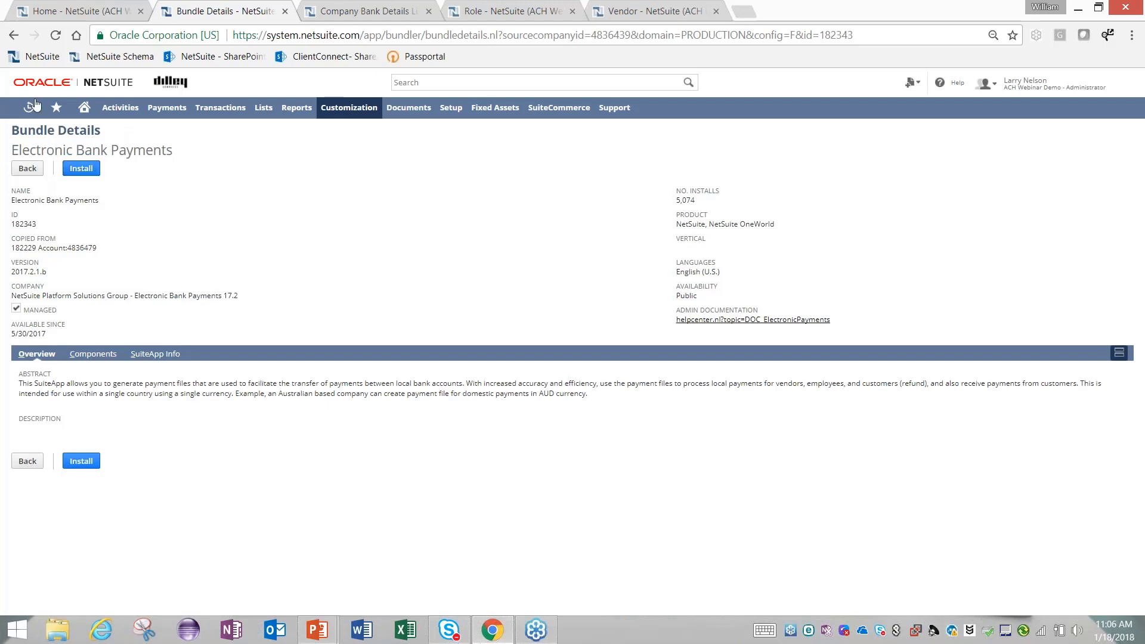
Search bundle 21147, review Advanced Electronic Bank Payments, then close the tab to return Home
click(14, 35)
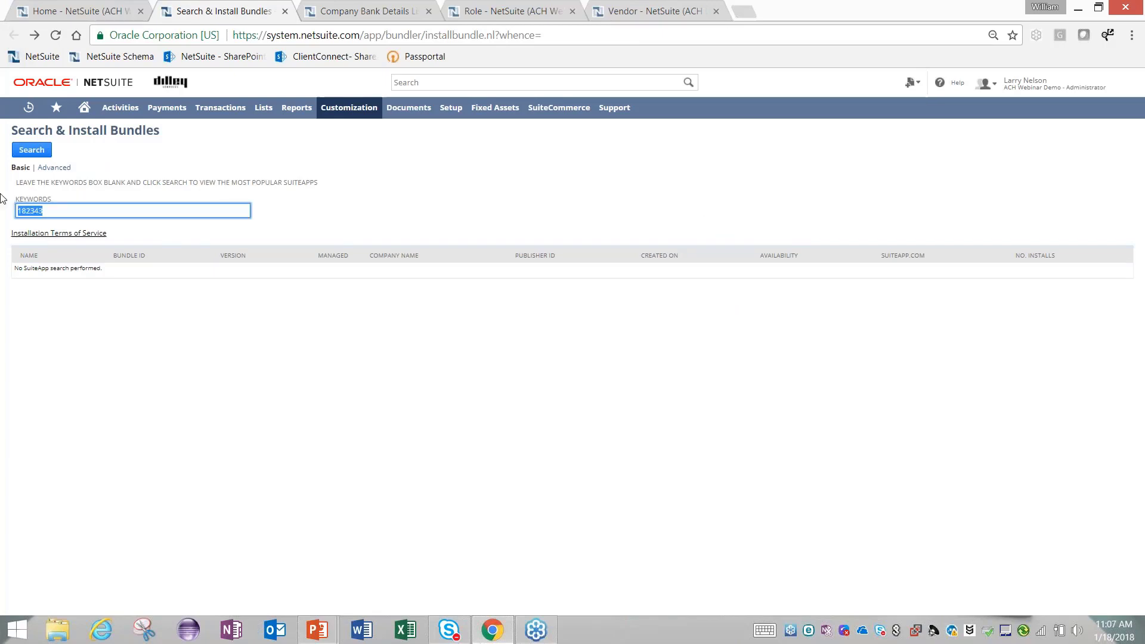
text(21147)
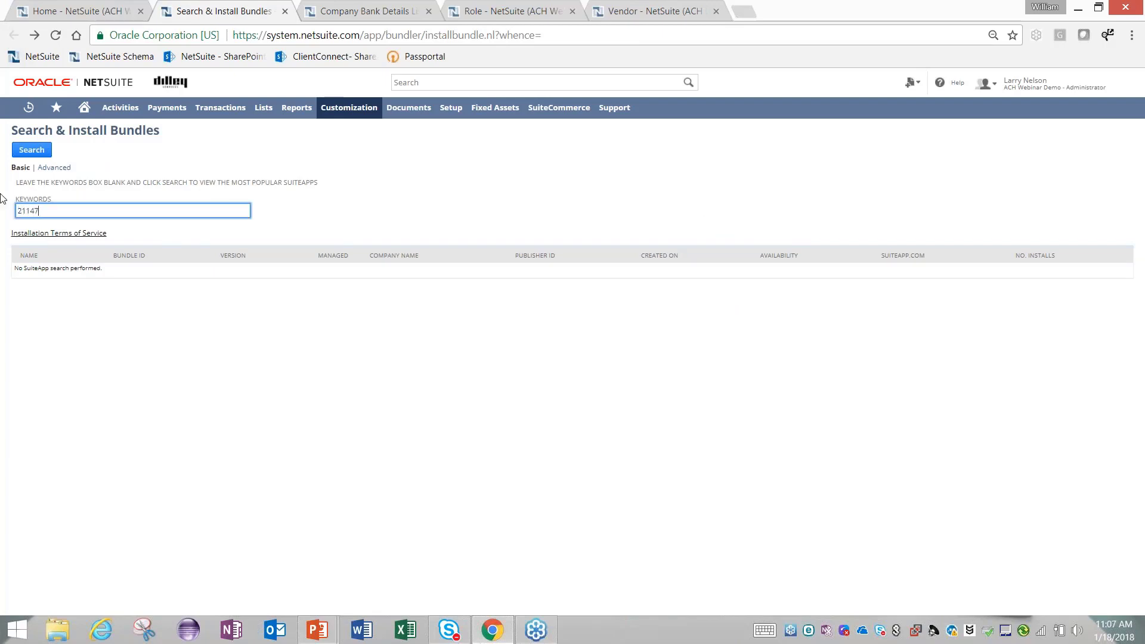
key(Return)
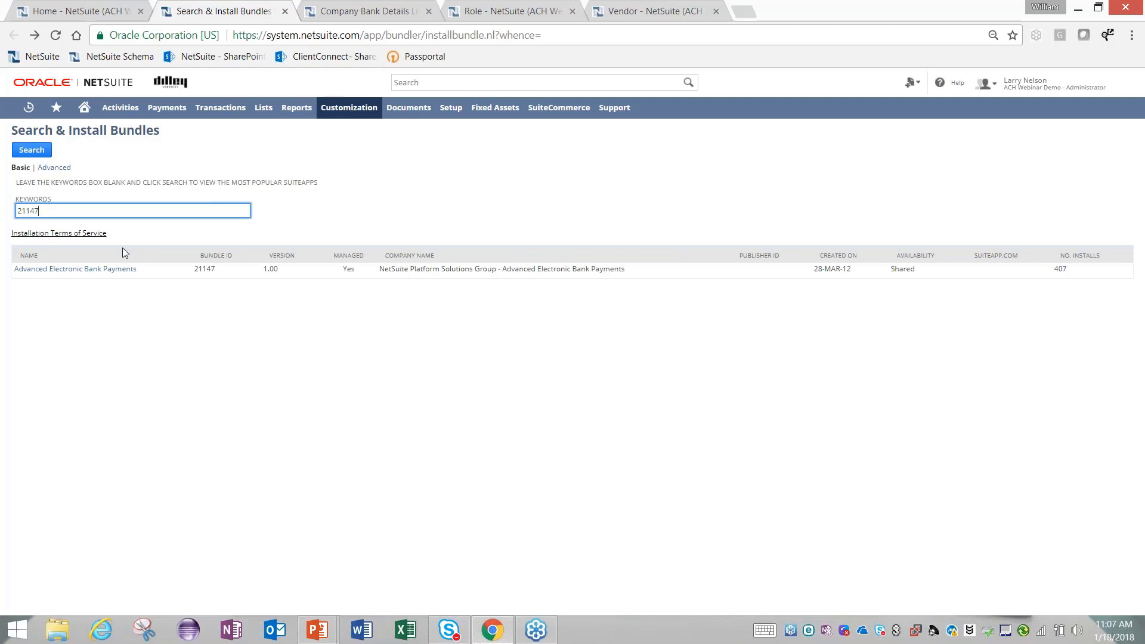
click(90, 271)
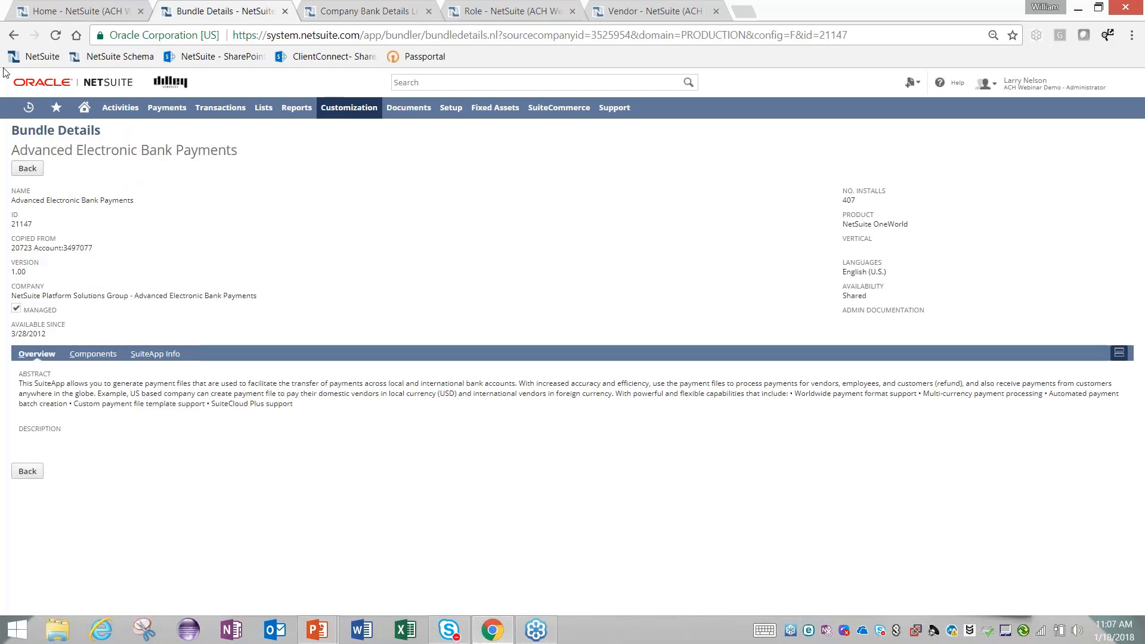
click(284, 12)
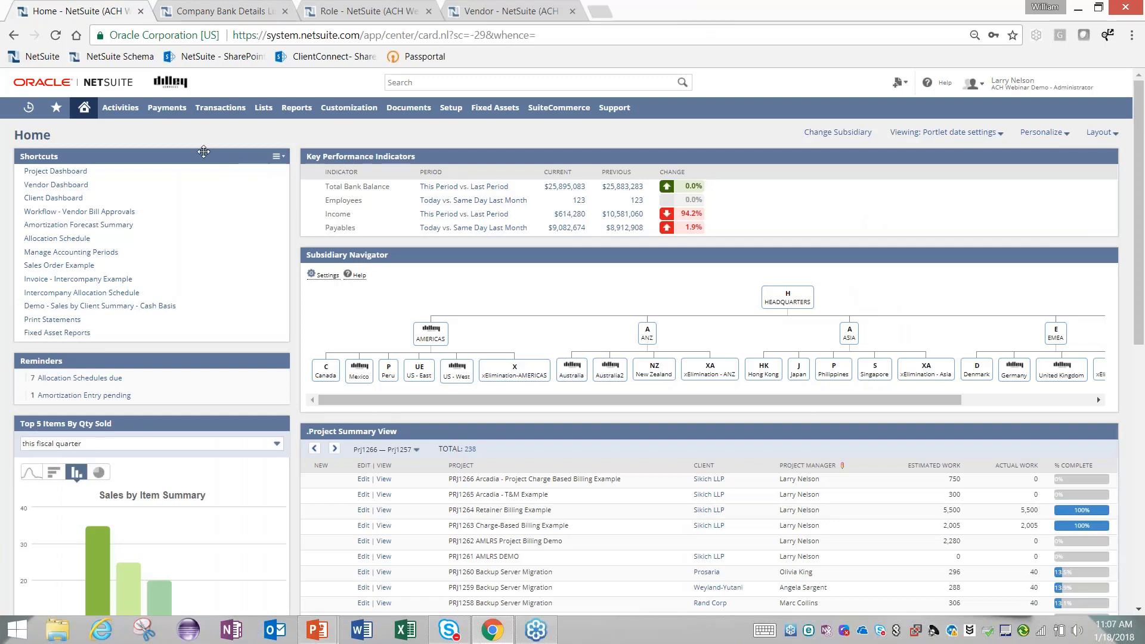
Open Payments > Setup > Bank Details in a new tab and switch to it
mouse_move(178, 115)
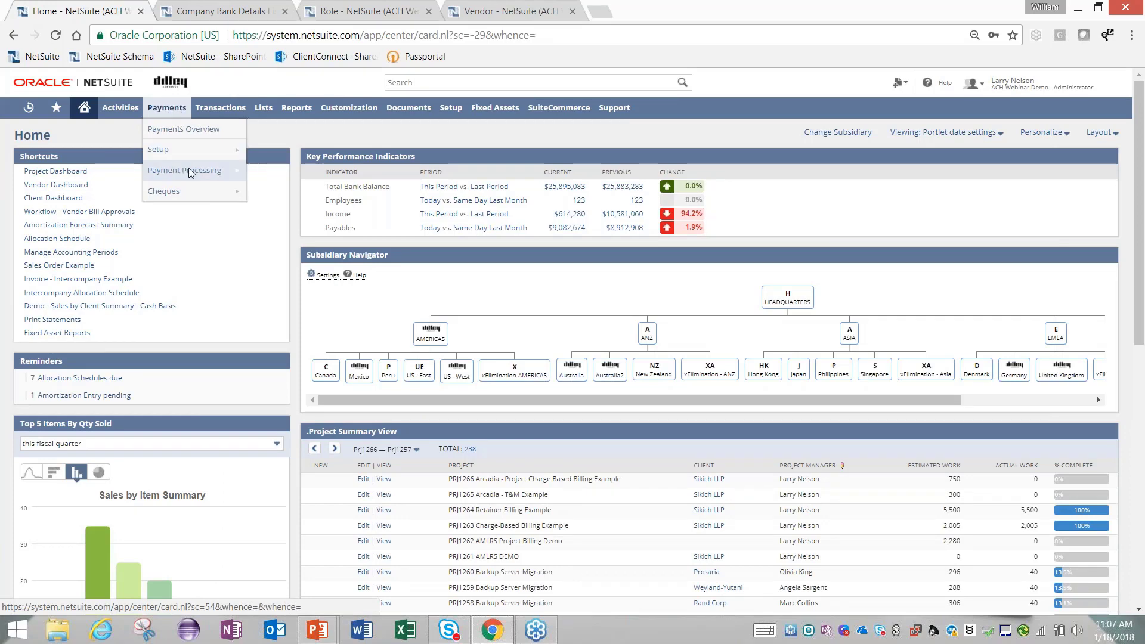
mouse_move(190, 172)
mouse_move(179, 150)
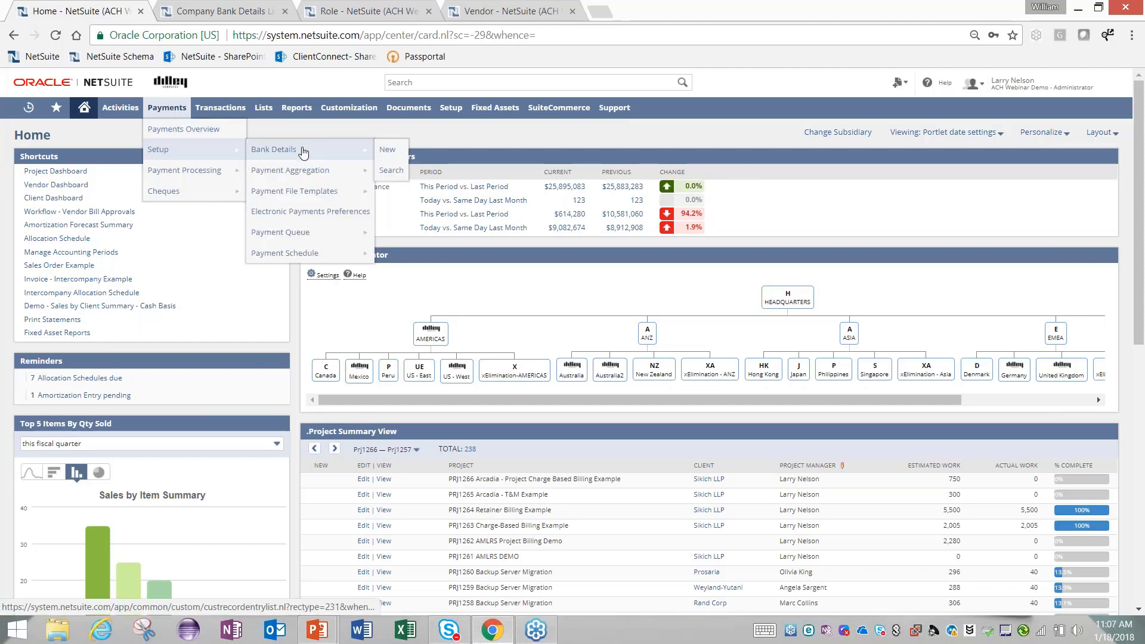
right_click(302, 153)
click(334, 158)
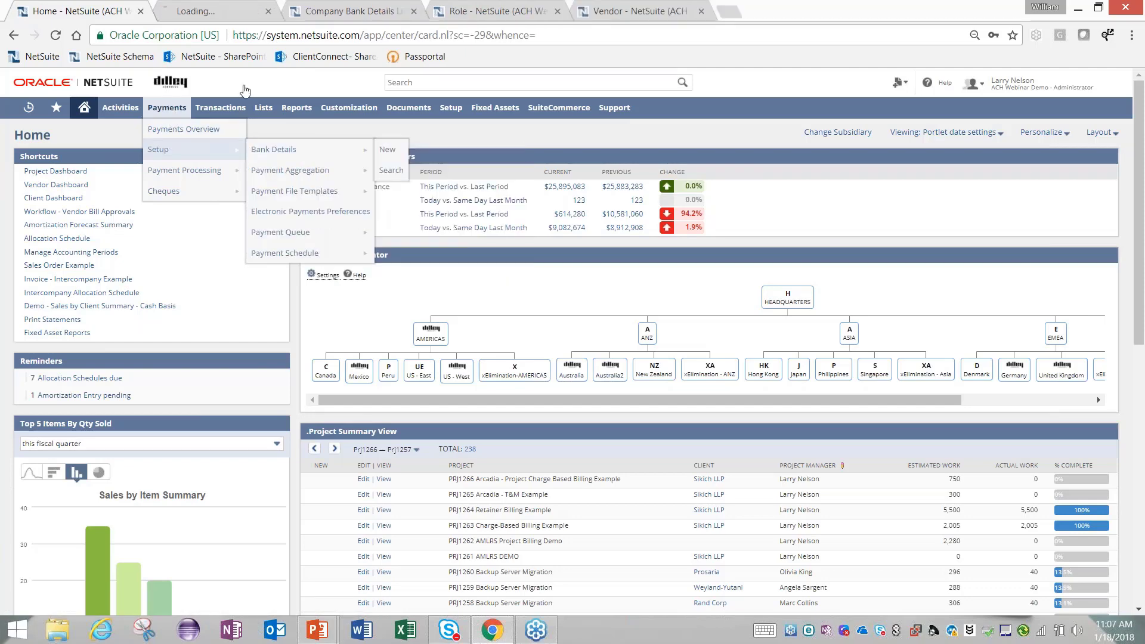
click(211, 10)
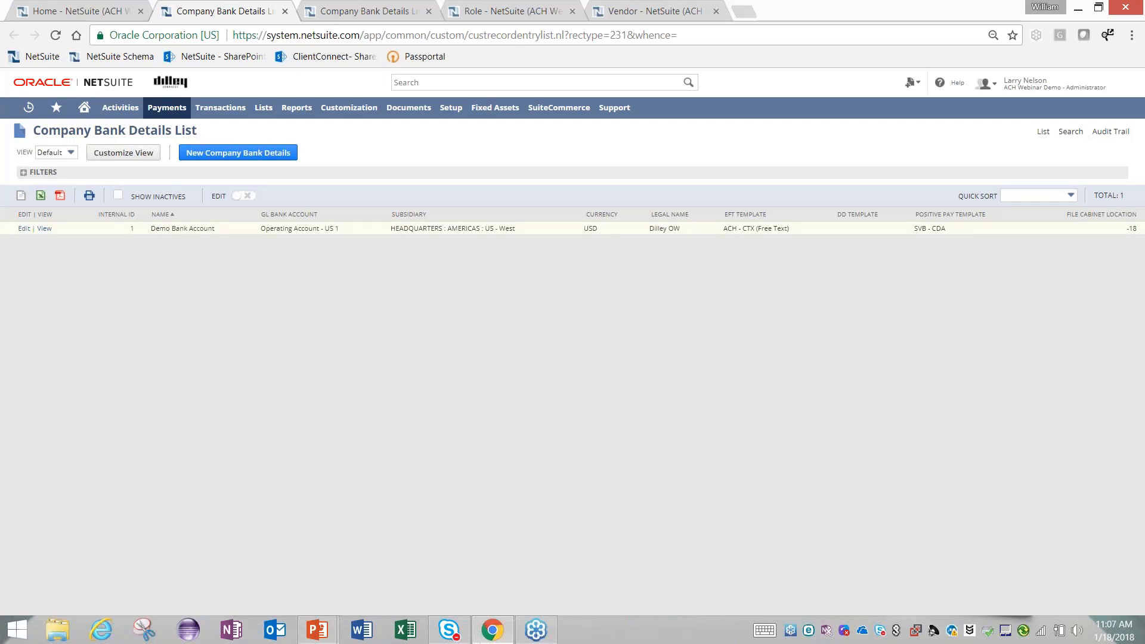
View the Demo Bank Account record to check its EFT and Positive Pay templates
click(44, 229)
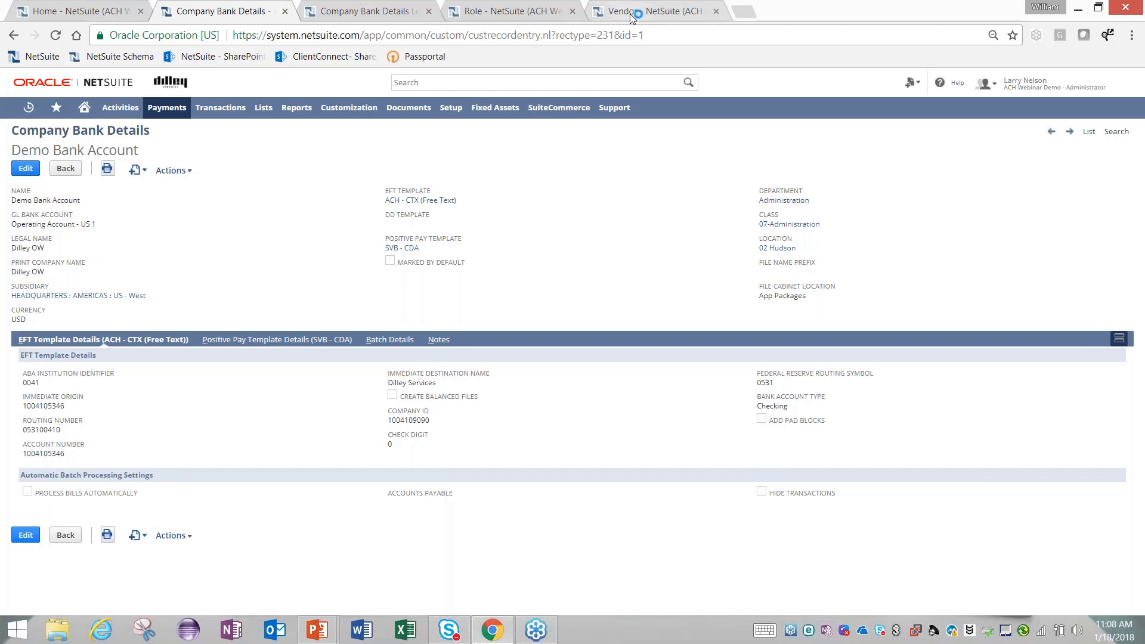
Switch to the AAA Consulting vendor record and show its Bank Payment Details subtab
drag(656, 10, 365, 13)
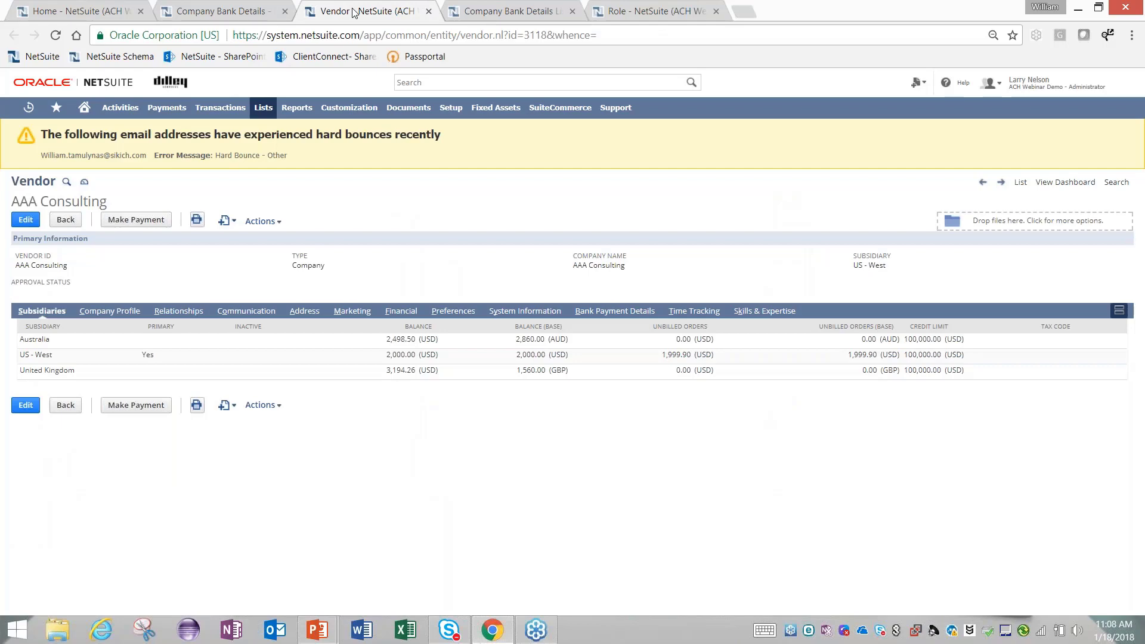
click(637, 316)
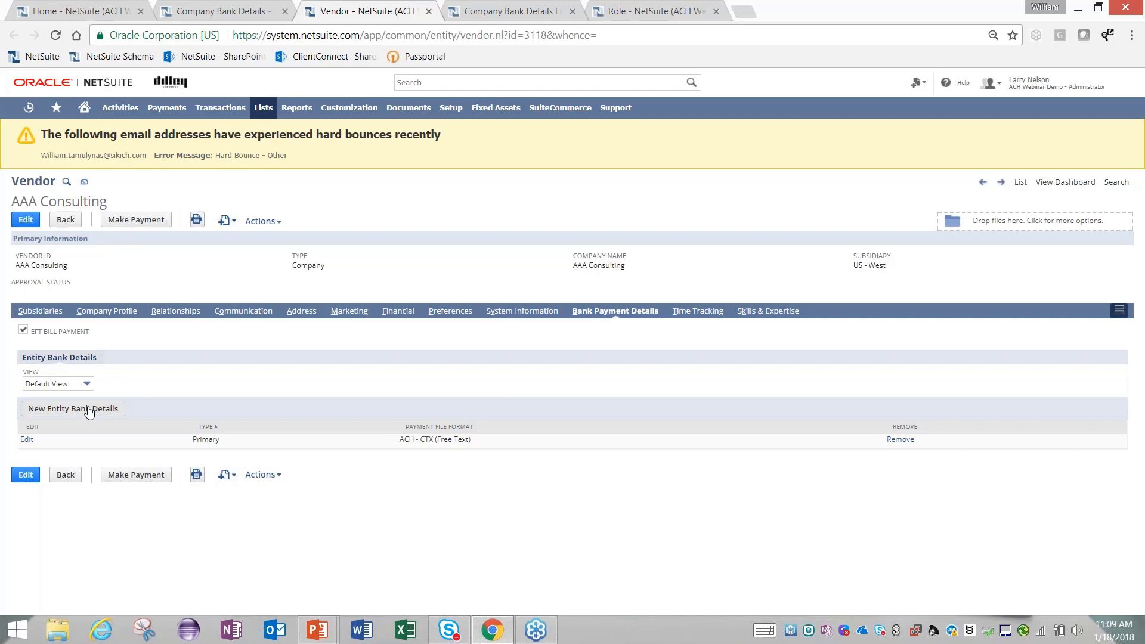
Edit the primary entity bank details entry, confirming ACH - CTX (Free Text) against the Demo Bank Account
click(27, 440)
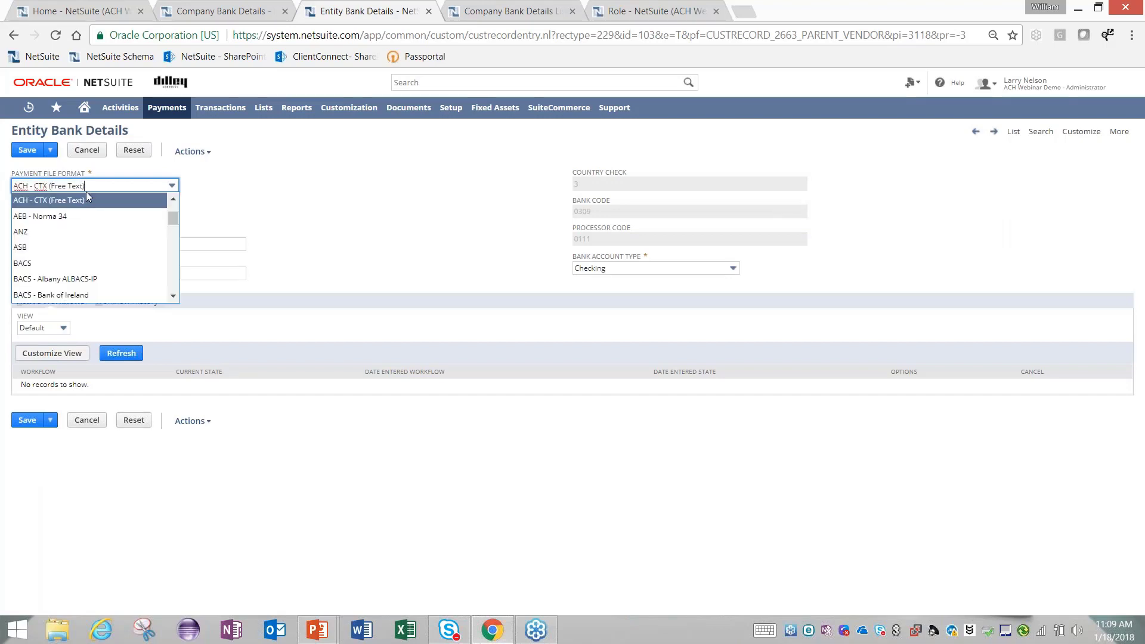
scroll(173, 217, up, 1)
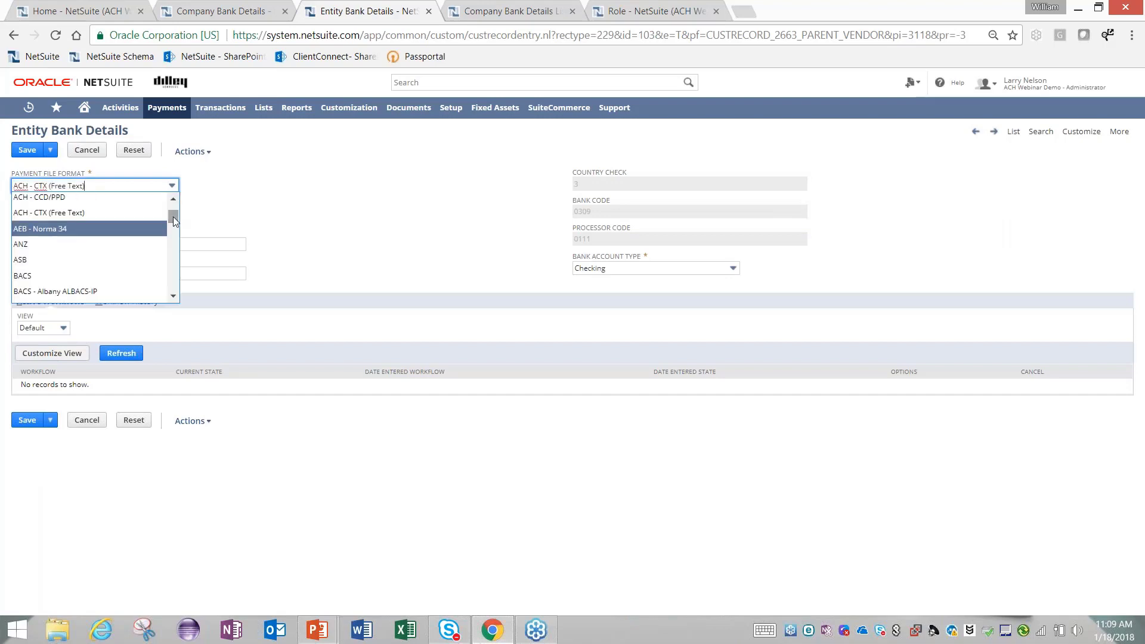
click(218, 200)
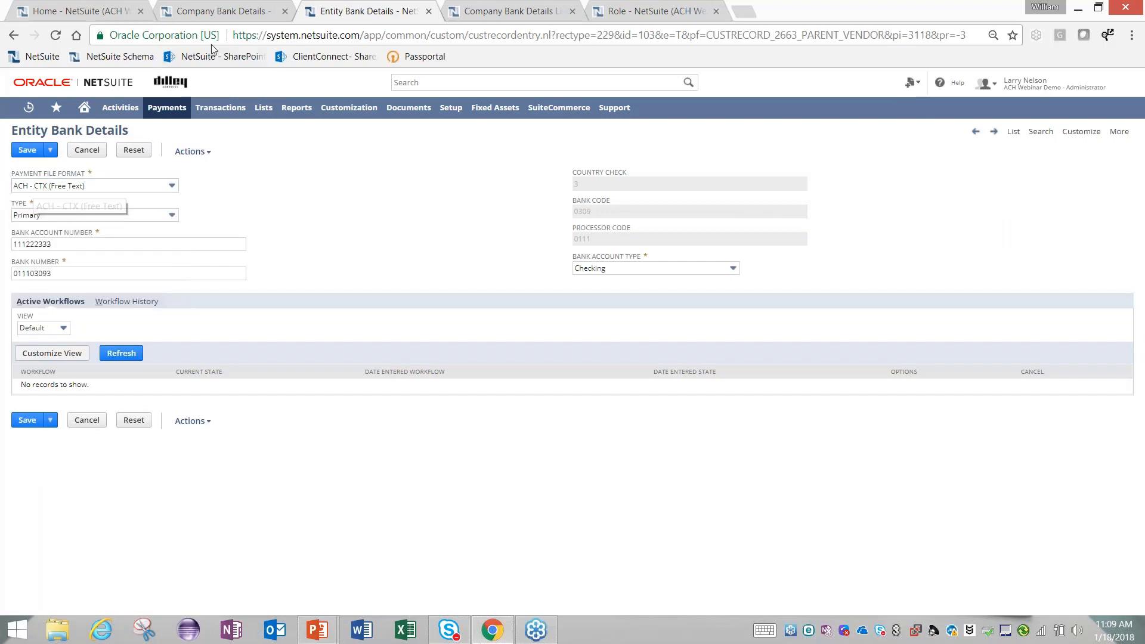
click(218, 11)
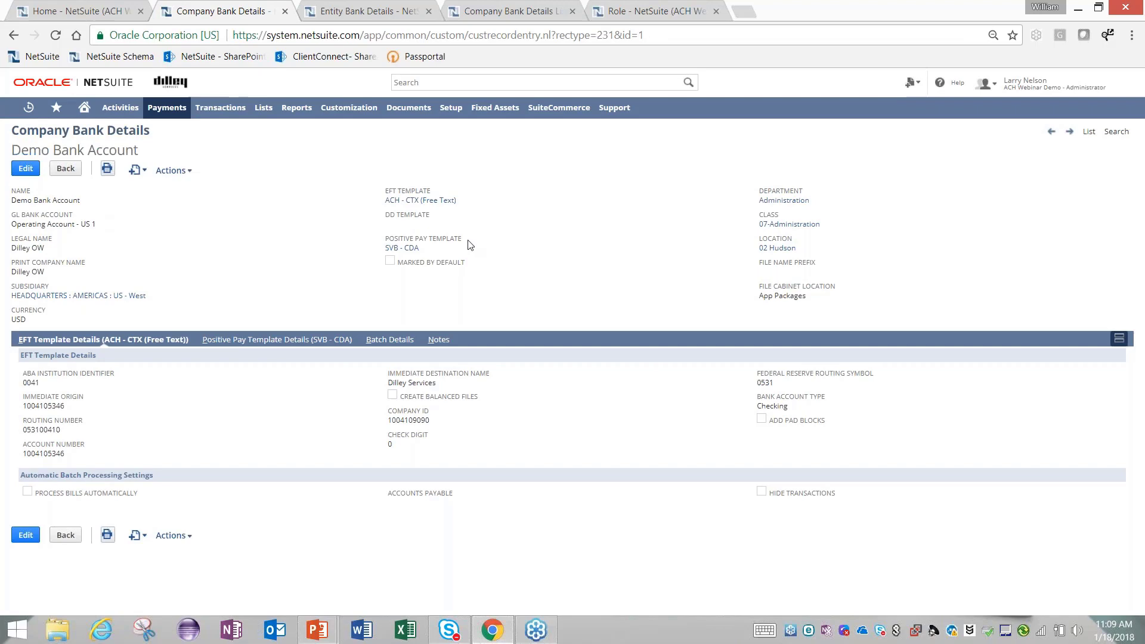
click(382, 16)
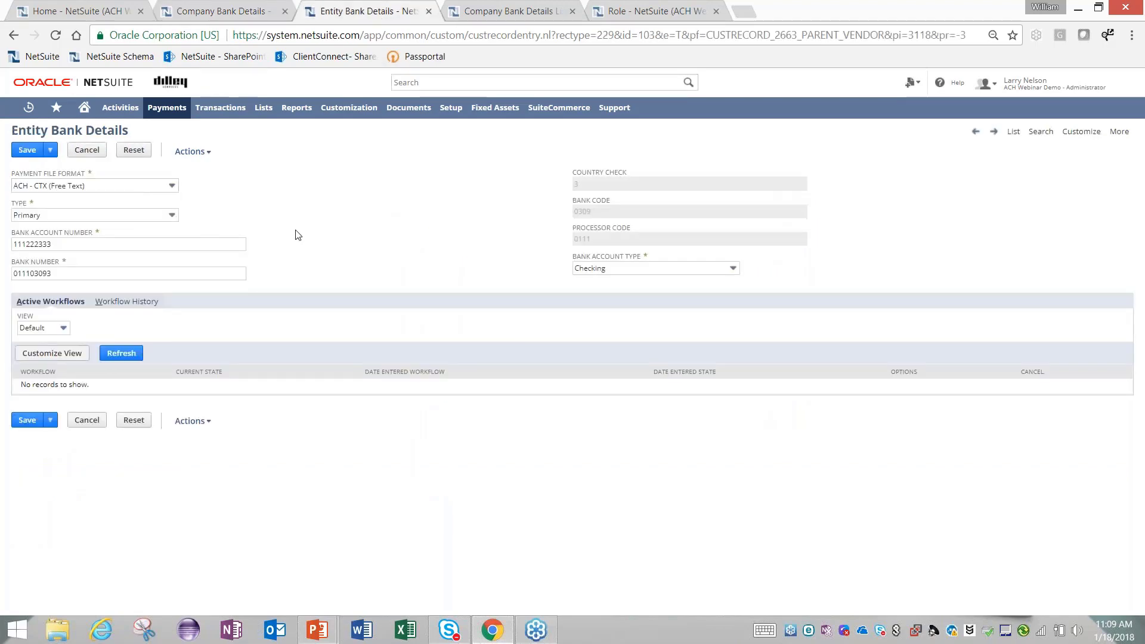
Check the Primary type, bank number fields and Checking account type, then close the tab
click(169, 218)
click(170, 216)
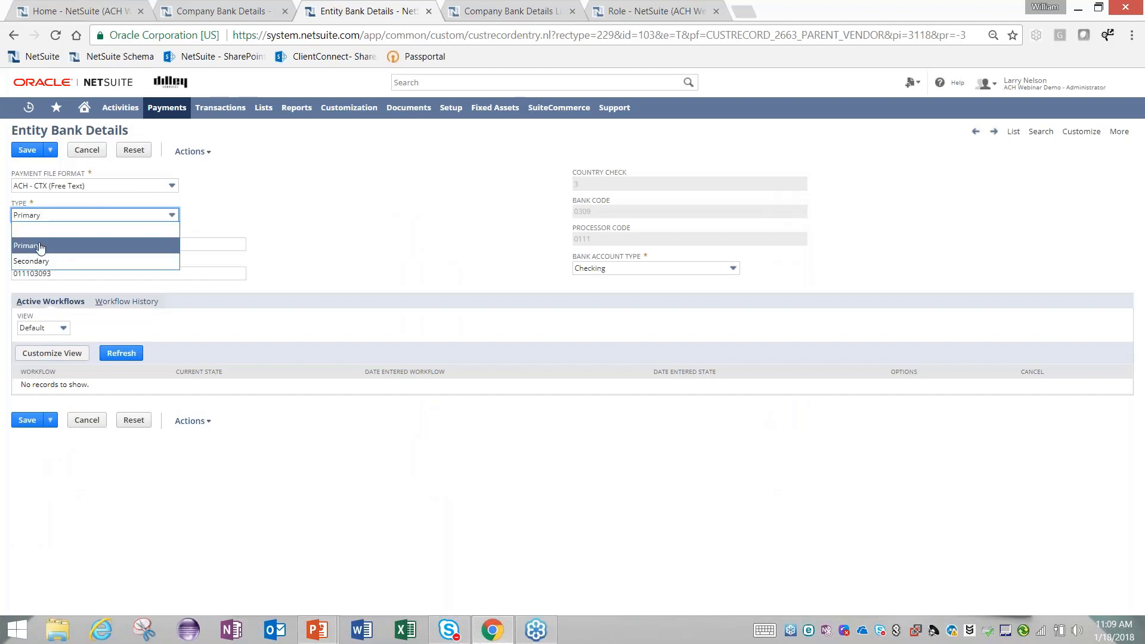
click(281, 222)
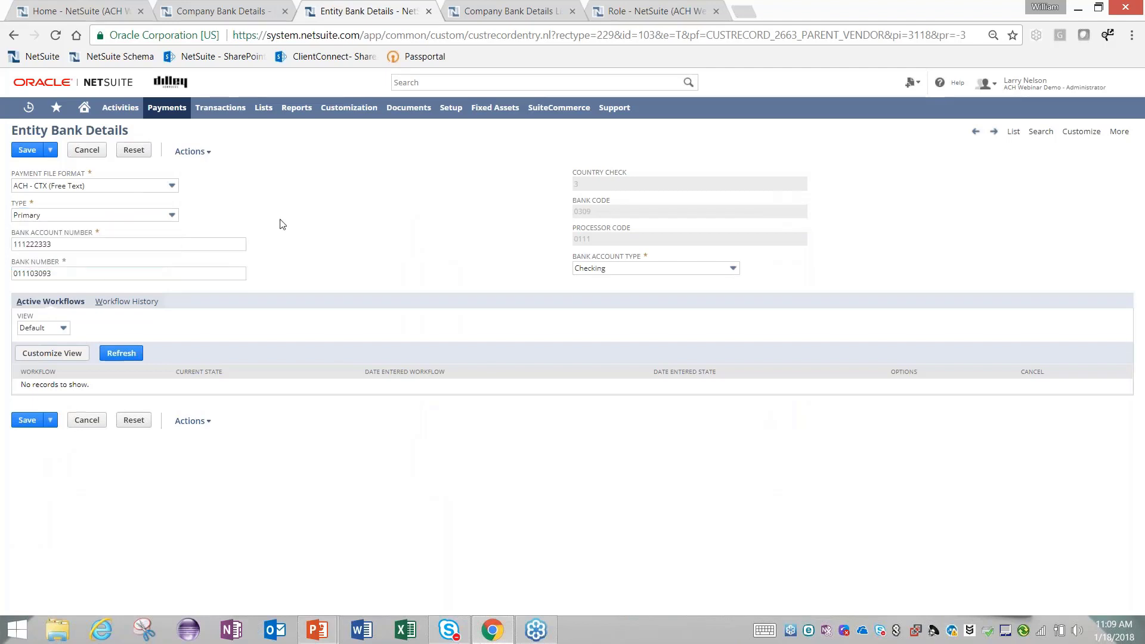
click(95, 245)
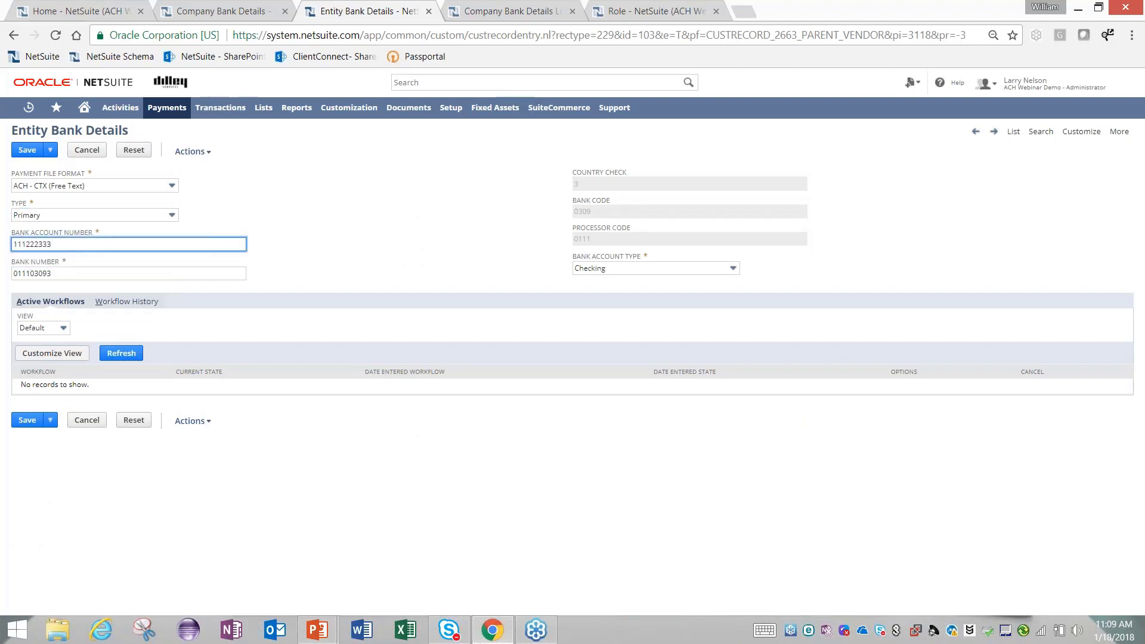
click(83, 274)
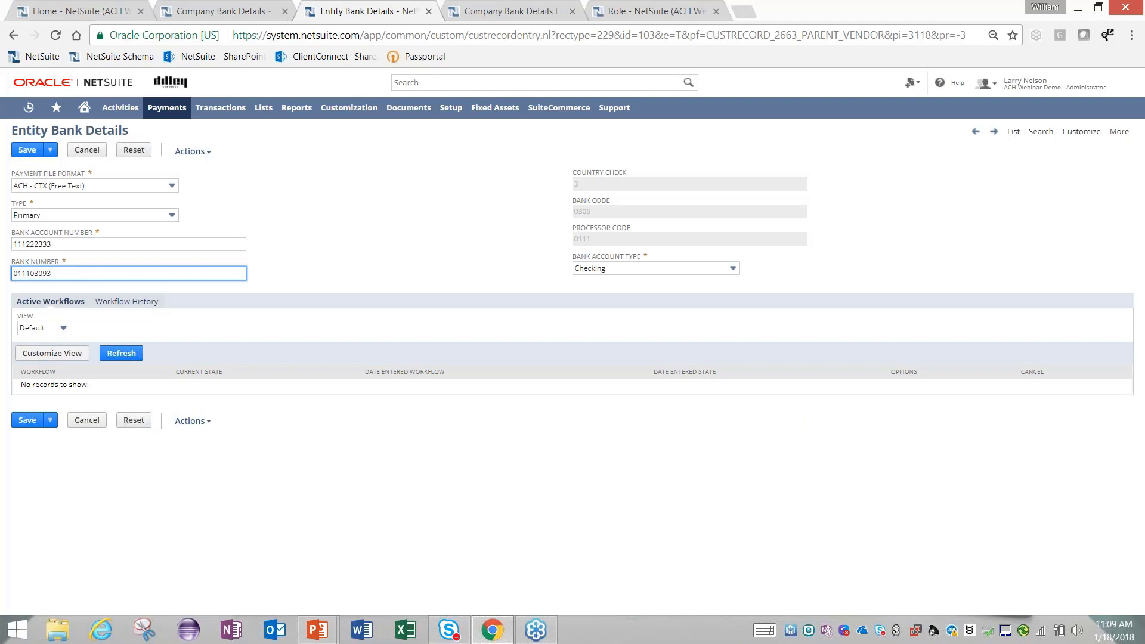
click(667, 272)
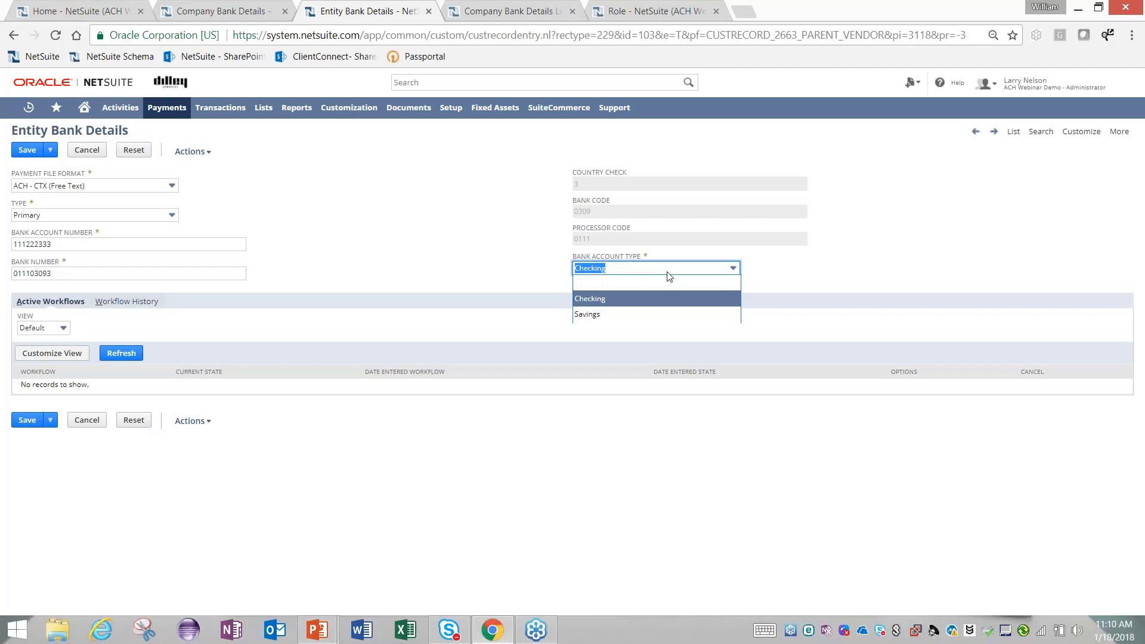
click(428, 11)
Confirm leaving the Entity Bank Details page and close the duplicate Company Bank Details tab
key(Return)
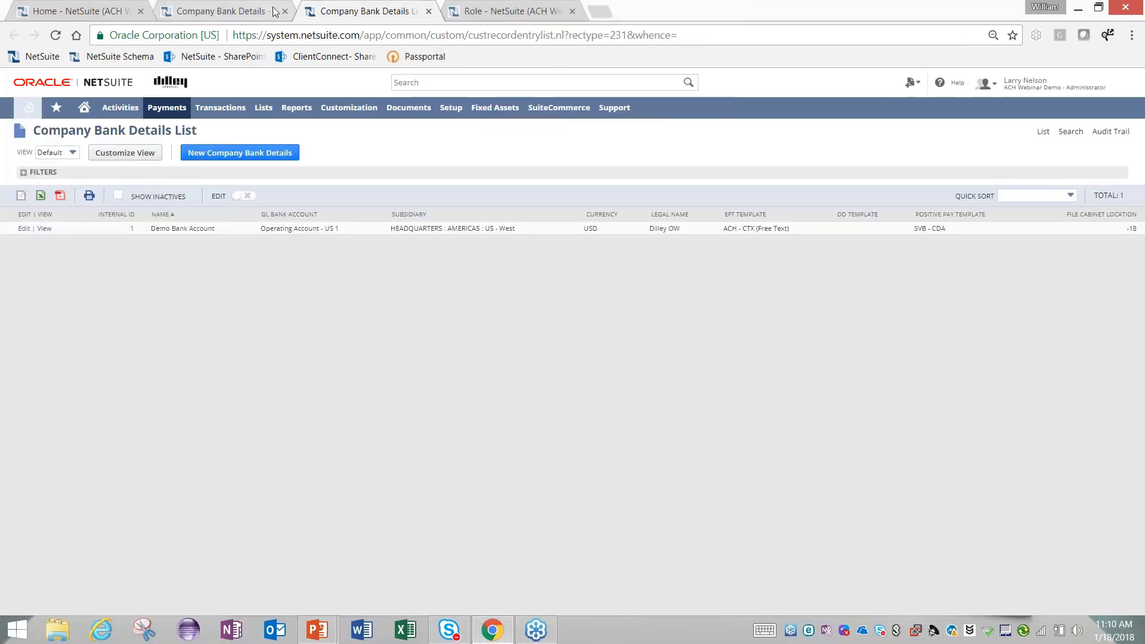
click(230, 11)
key(ctrl+w)
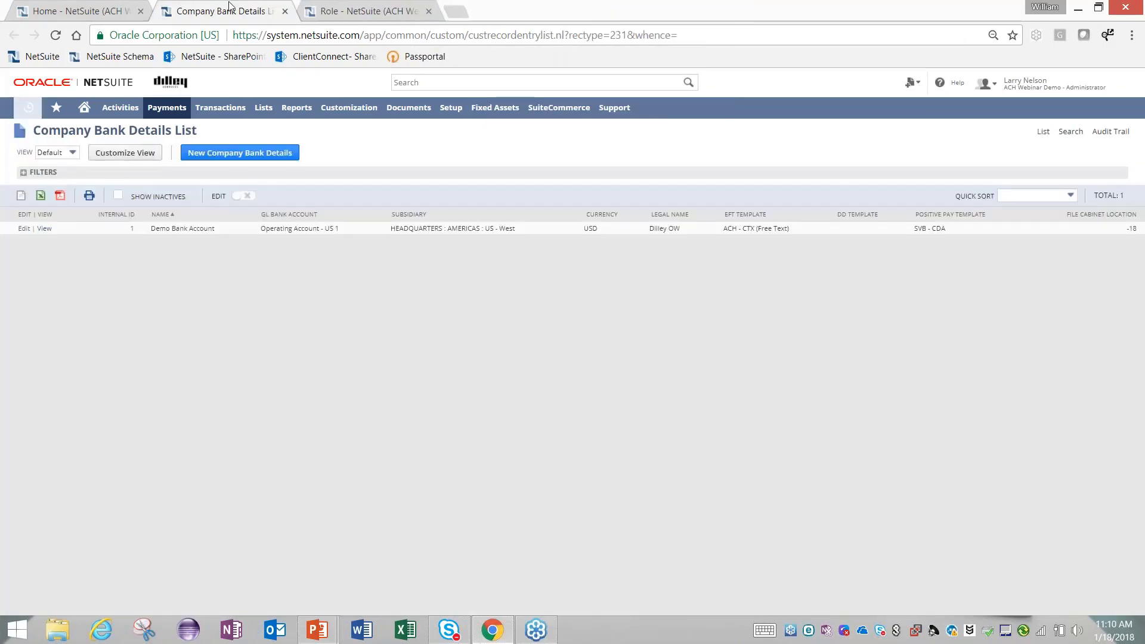
Edit the Demo Accountant role, check its Custom Record permissions, and close it unsaved
click(343, 8)
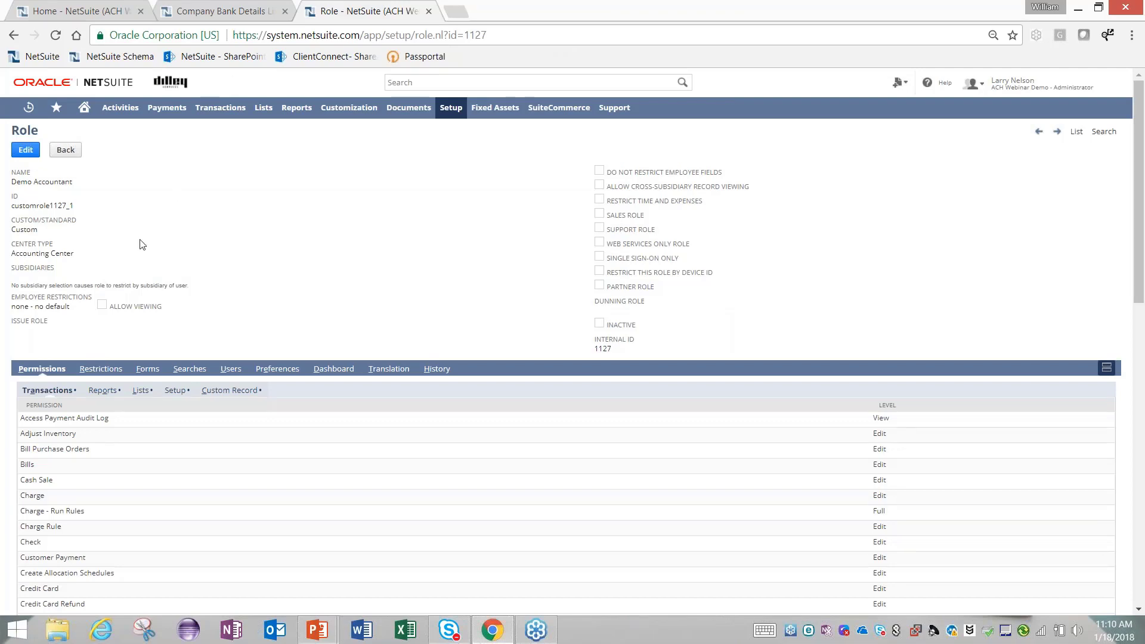
click(25, 149)
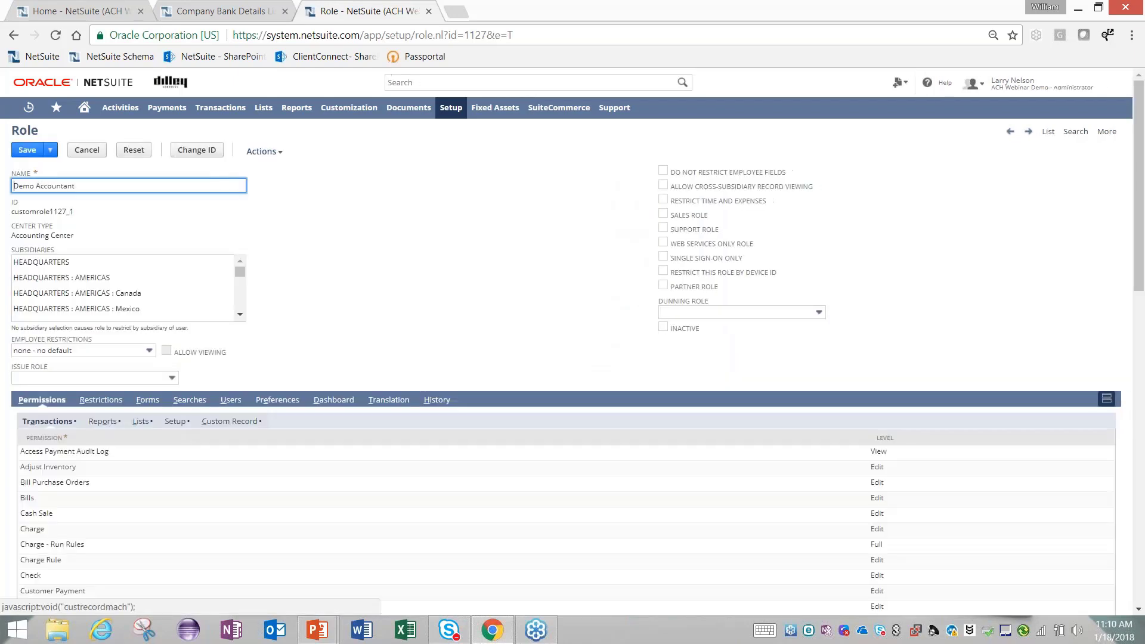
click(230, 421)
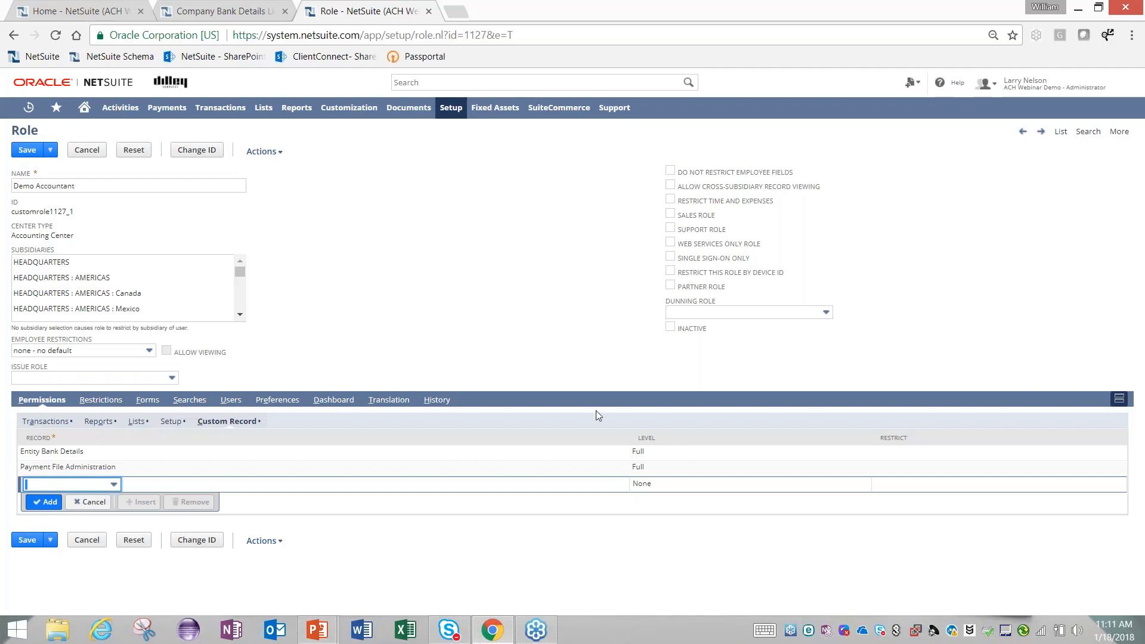
click(429, 12)
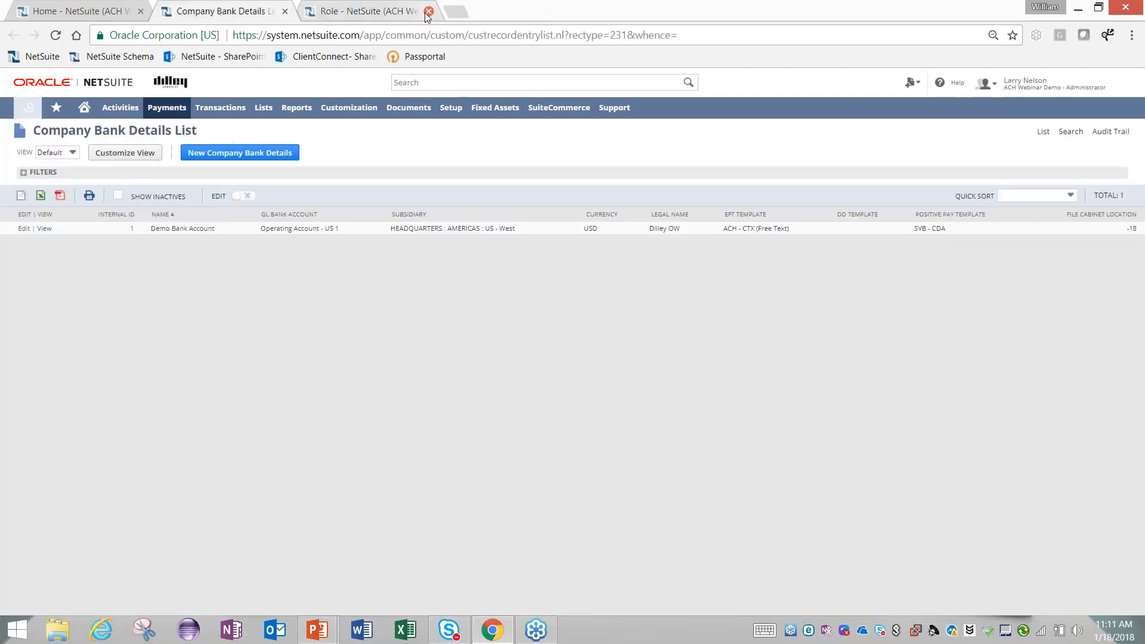
Close the Company Bank Details tab and go to Payments > Payment Processing > Bill Payment Processing
click(284, 12)
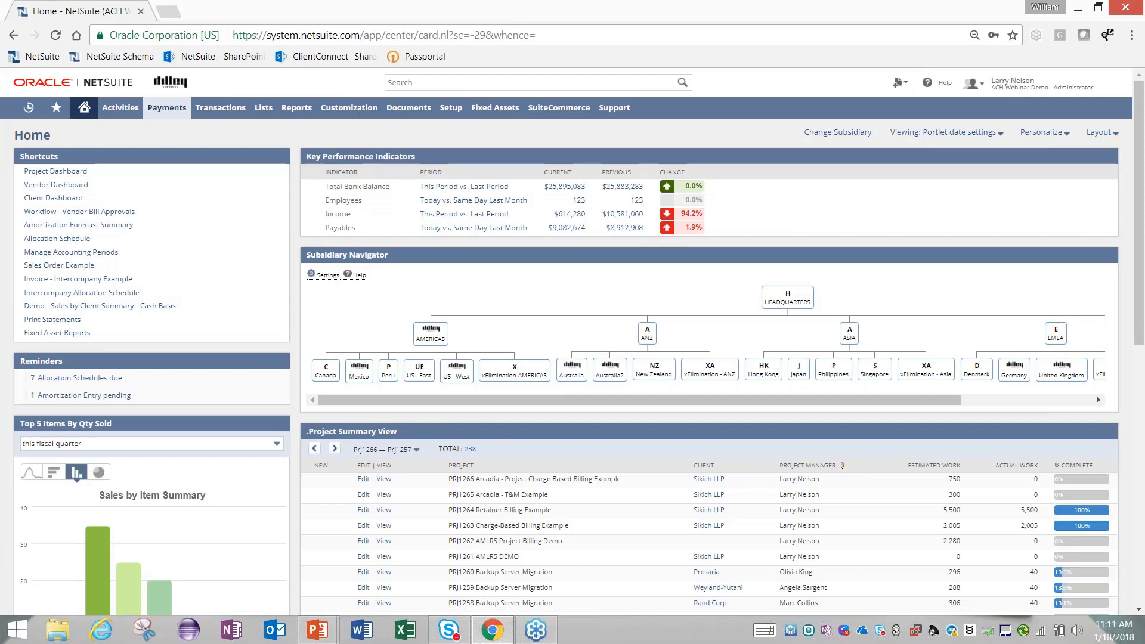
mouse_move(167, 107)
mouse_move(189, 173)
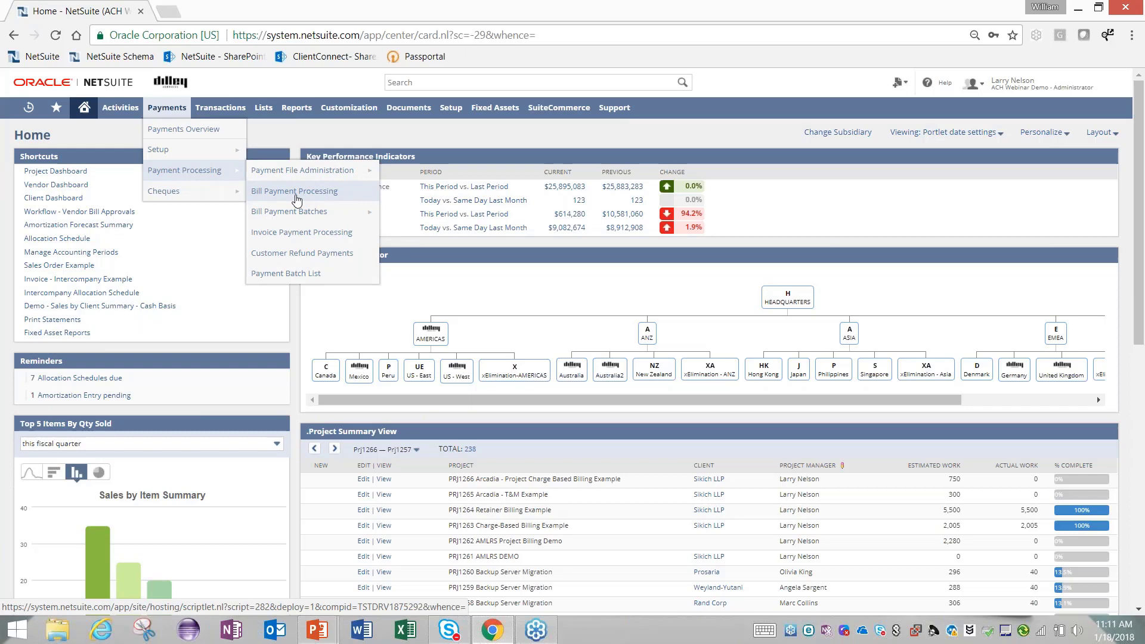
click(303, 194)
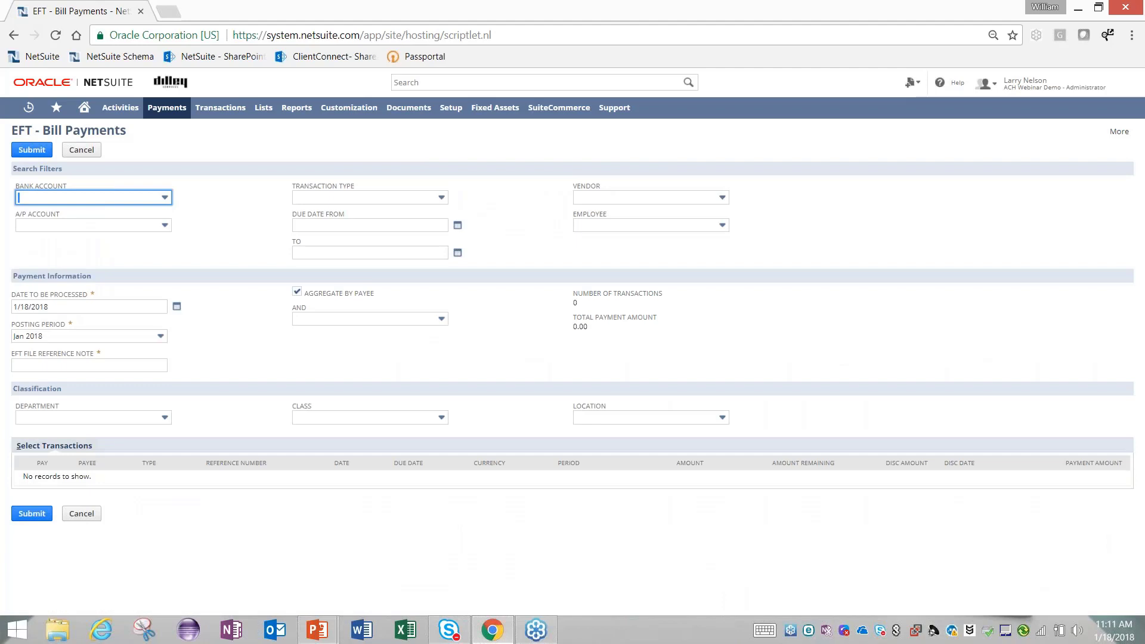
Choose Demo Bank Account and 2000 Accounts Payable, and set the processing date to 1/19/2018
click(114, 196)
key(Down)
key(Return)
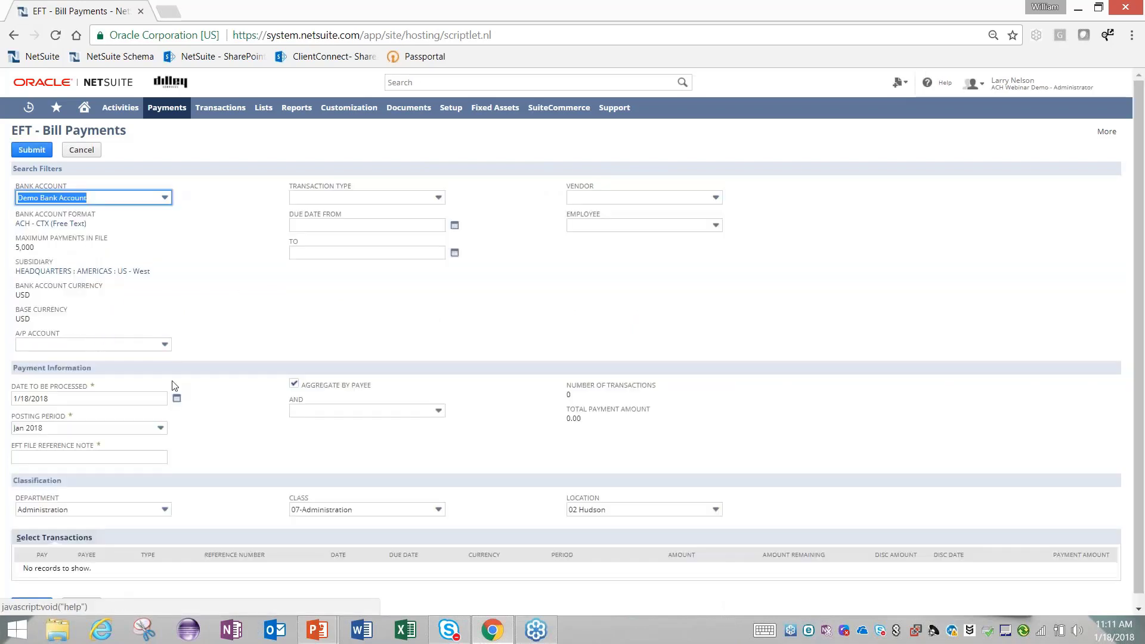
click(105, 344)
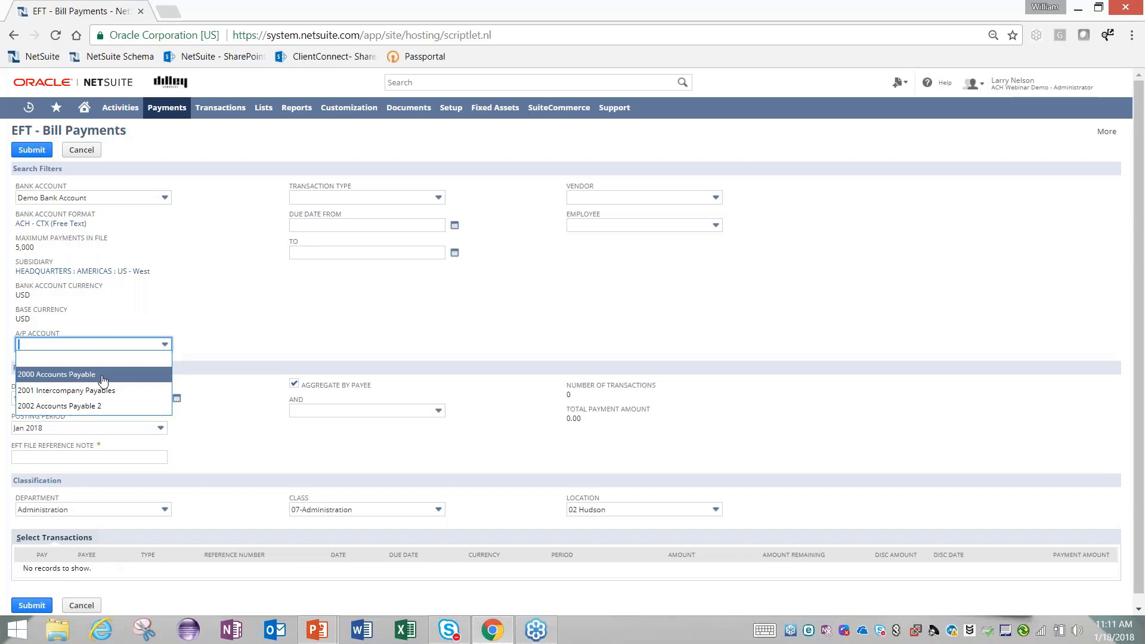
click(71, 370)
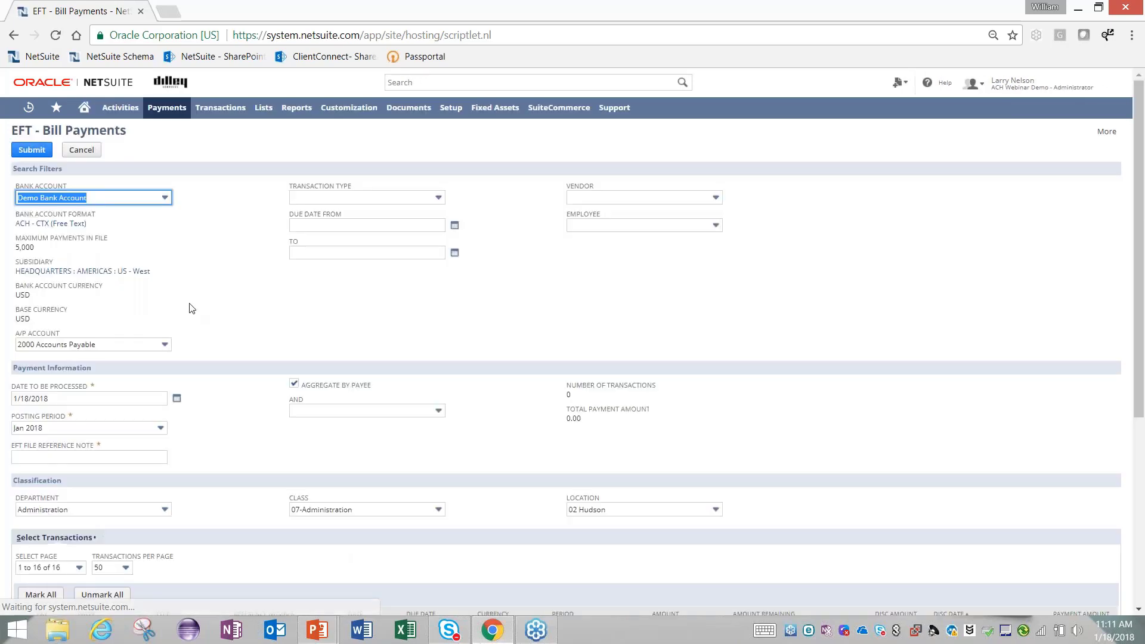
scroll(222, 306, down, 3)
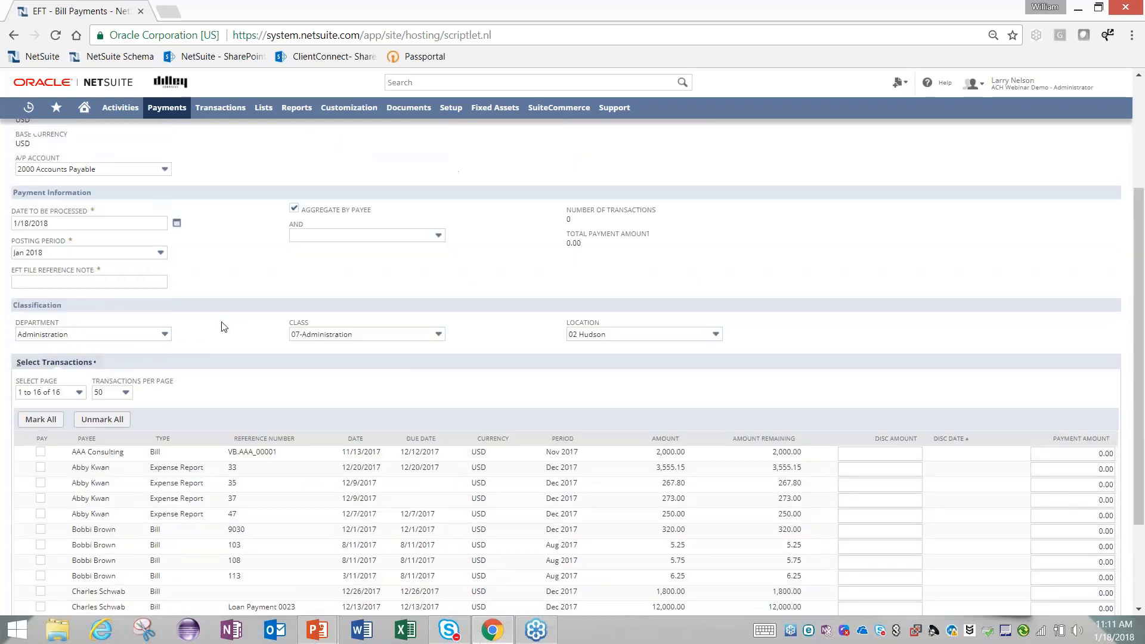
scroll(152, 322, up, 1)
click(76, 256)
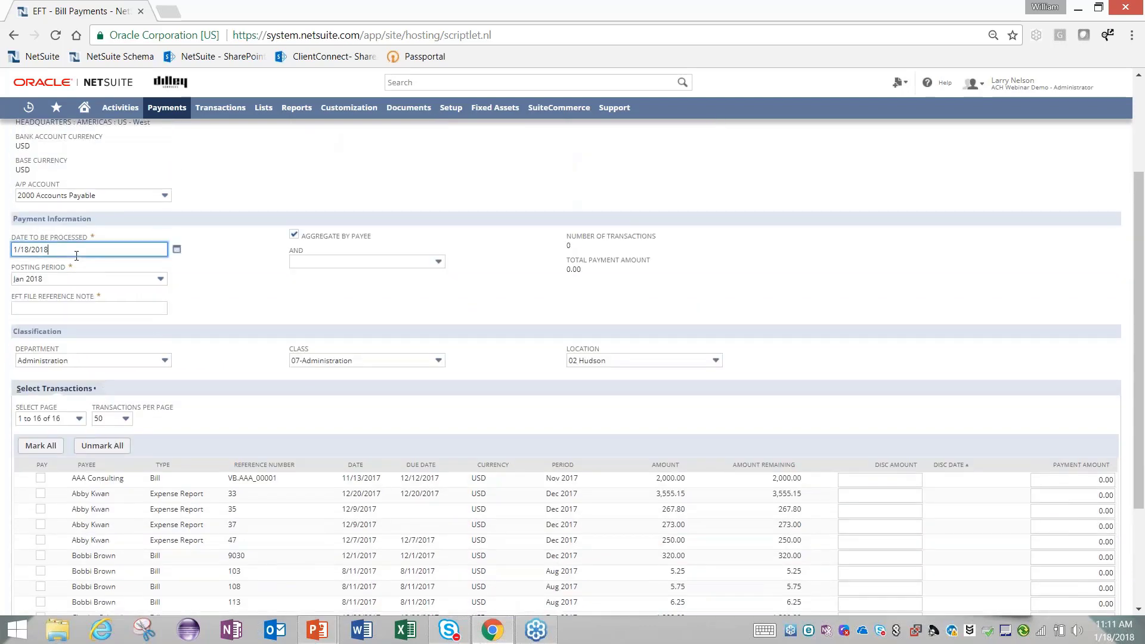
key(Tab)
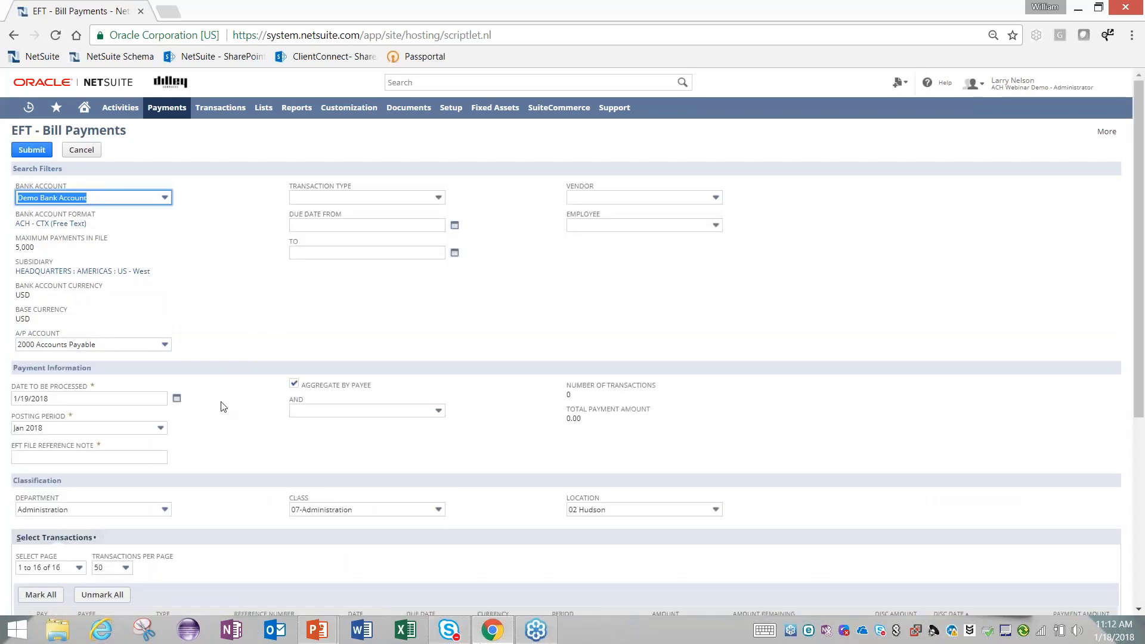
Enter 'Test' as the EFT file reference note
scroll(85, 394, down, 1)
click(88, 384)
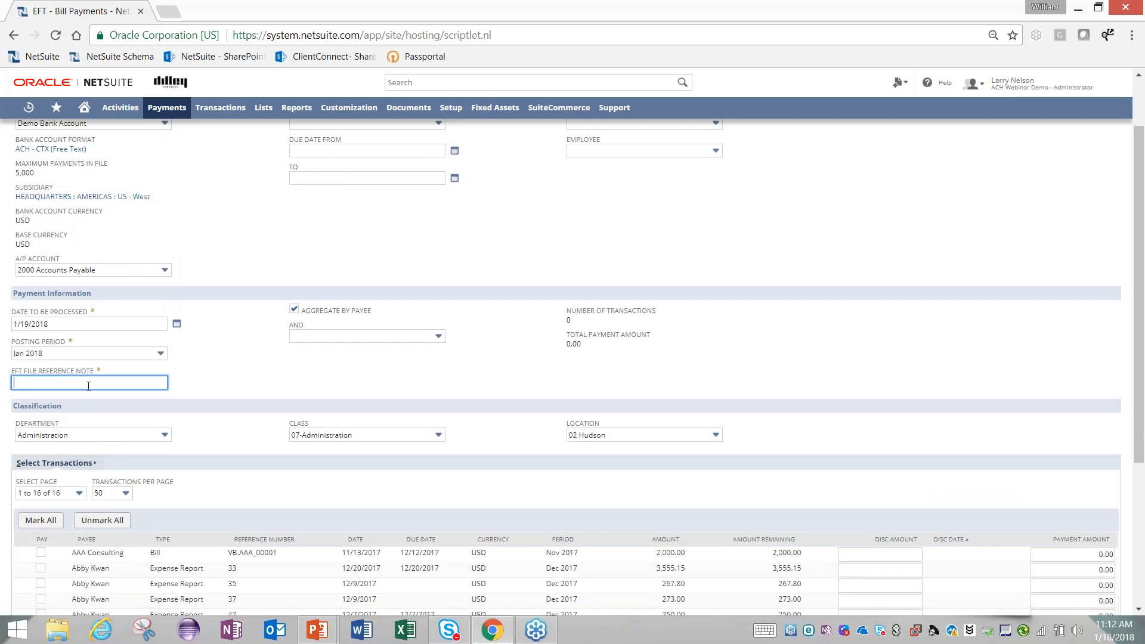
text(Test)
key(Tab)
click(214, 369)
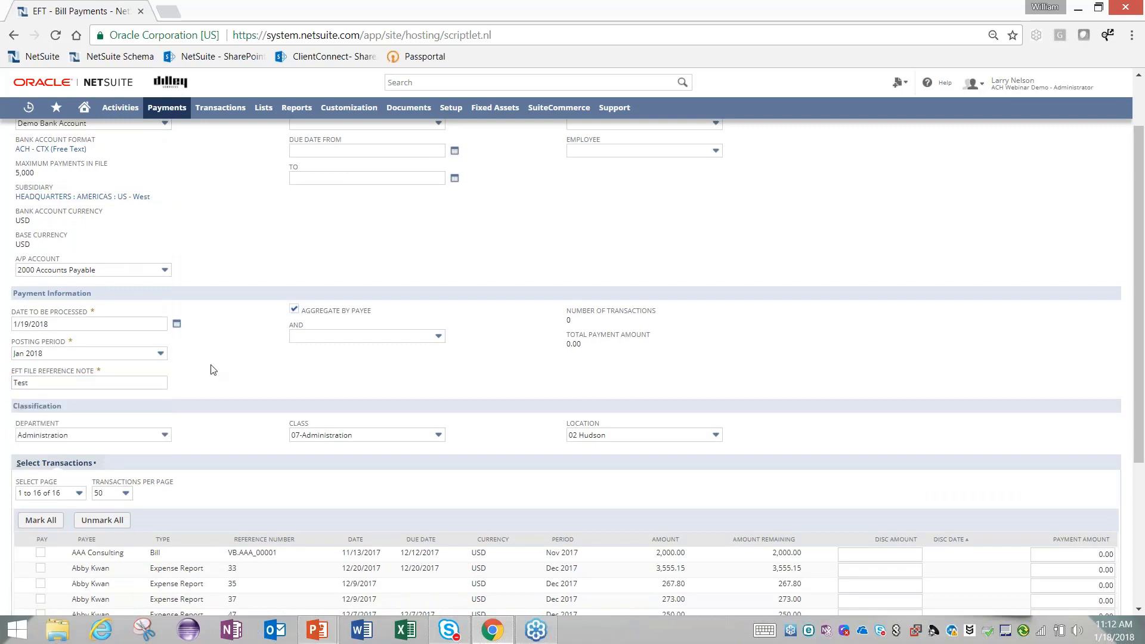
Mark six bills for payment: AAA Consulting, expense report 33, bills 103, 108, Schwab 0023, Clinique 9021
scroll(214, 364, down, 2)
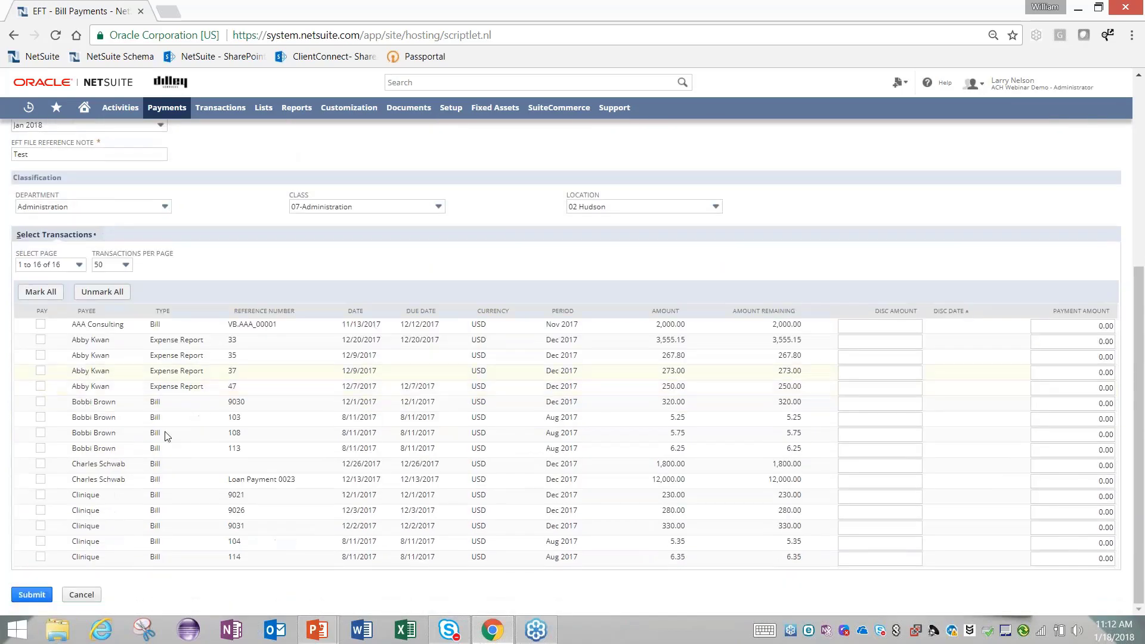
scroll(164, 442, down, 1)
click(41, 324)
click(40, 340)
click(41, 417)
click(40, 432)
click(41, 479)
click(41, 496)
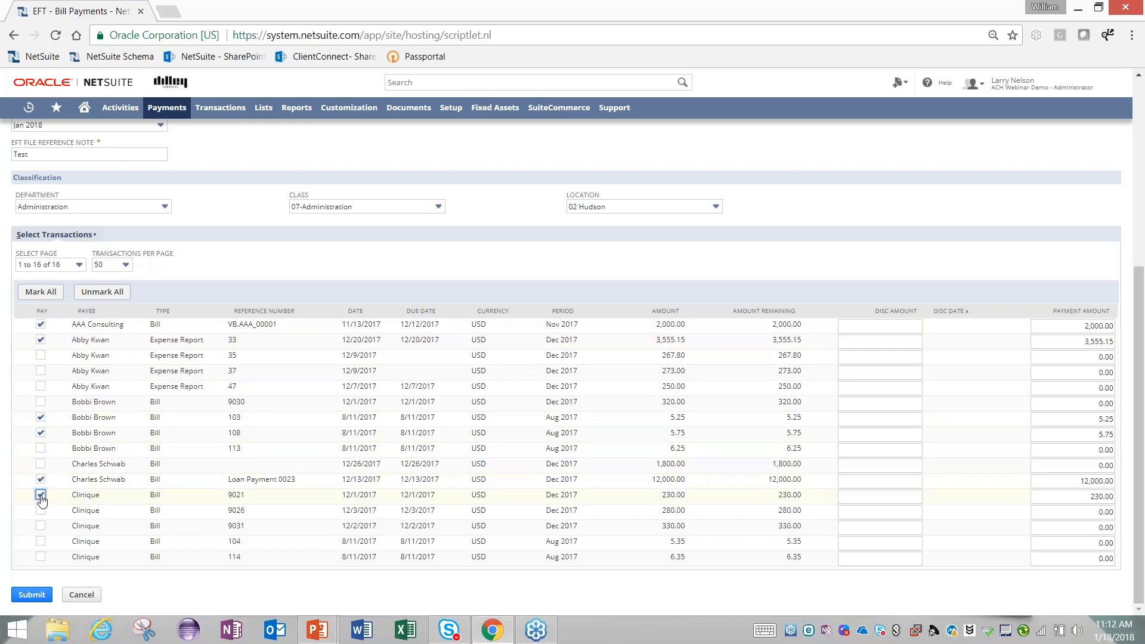
scroll(41, 498, up, 6)
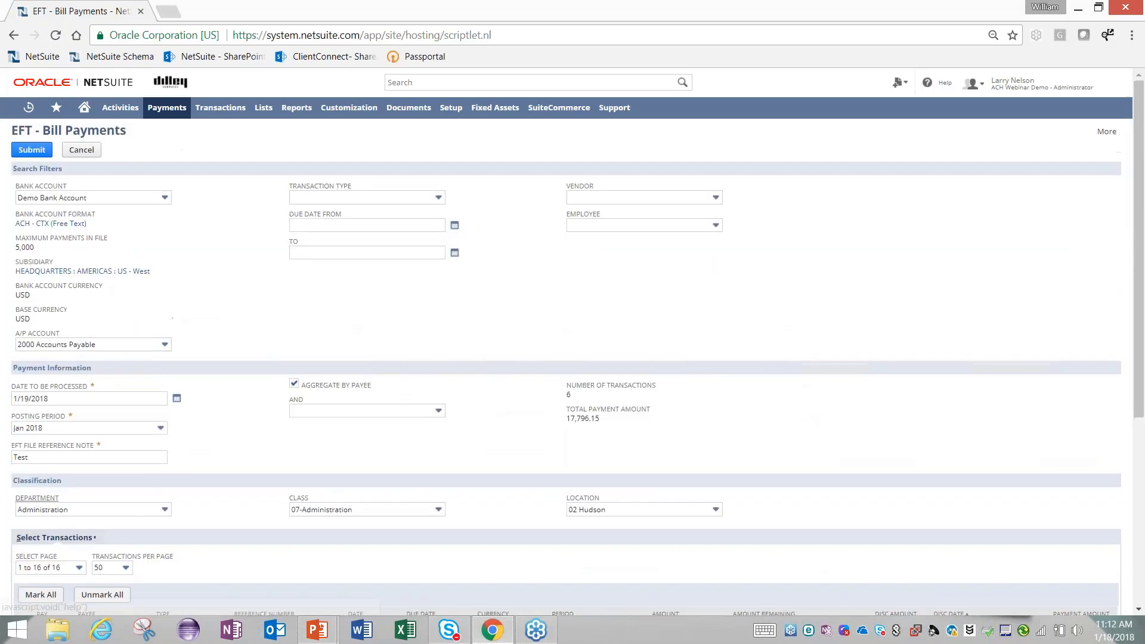
scroll(179, 378, down, 4)
scroll(179, 377, down, 2)
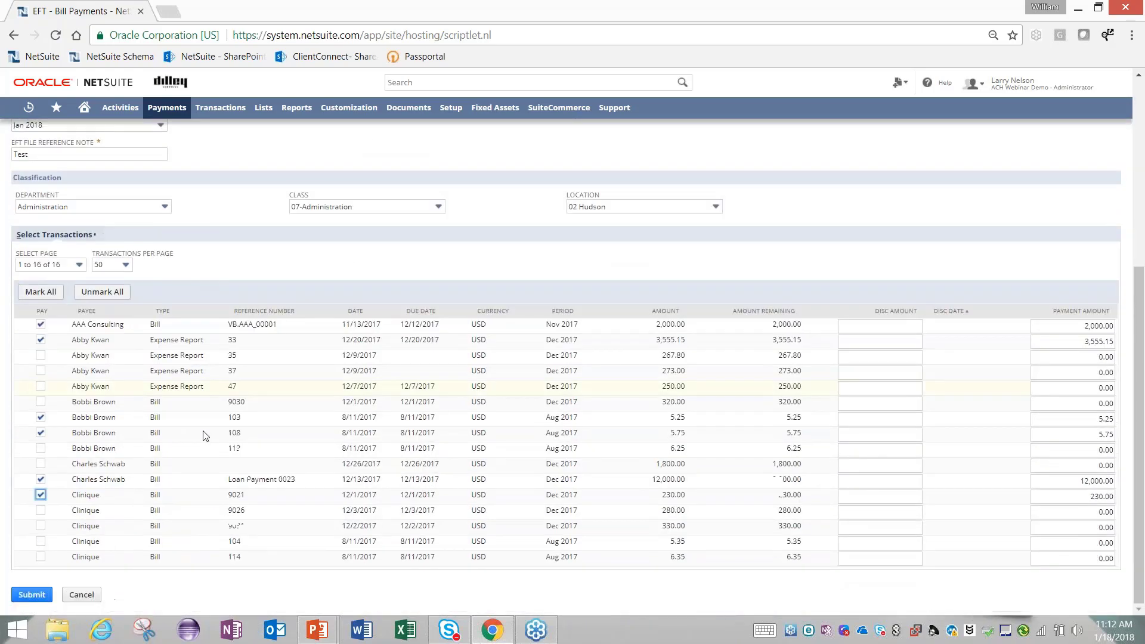
scroll(207, 475, up, 5)
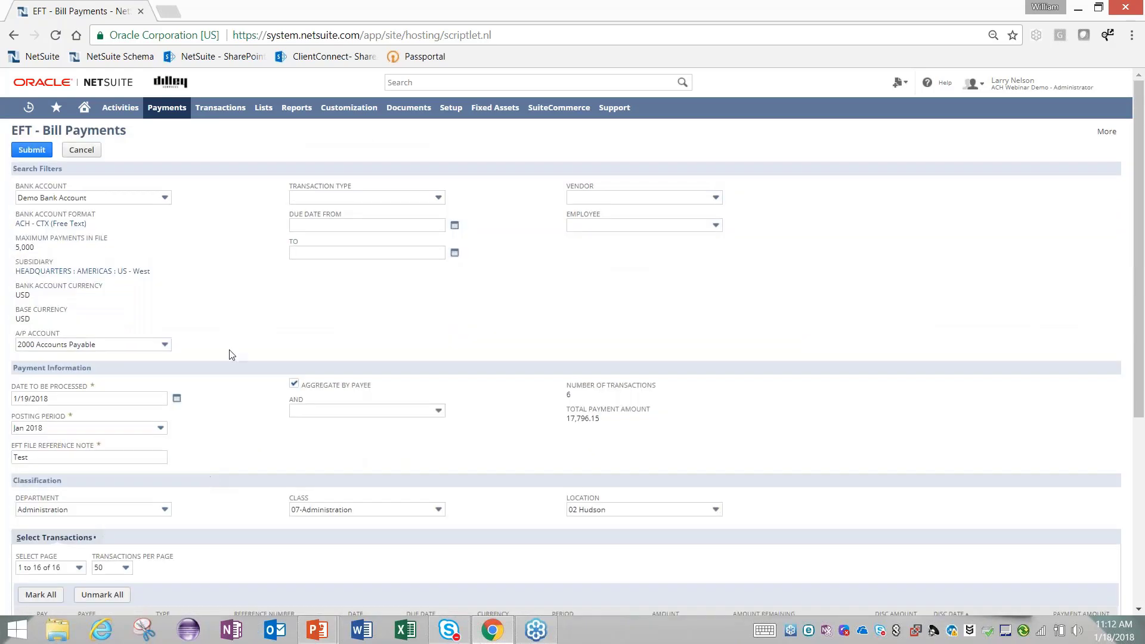
Submit the payments as file 00000007, then view processed payment file 00000004 in a new tab
click(33, 153)
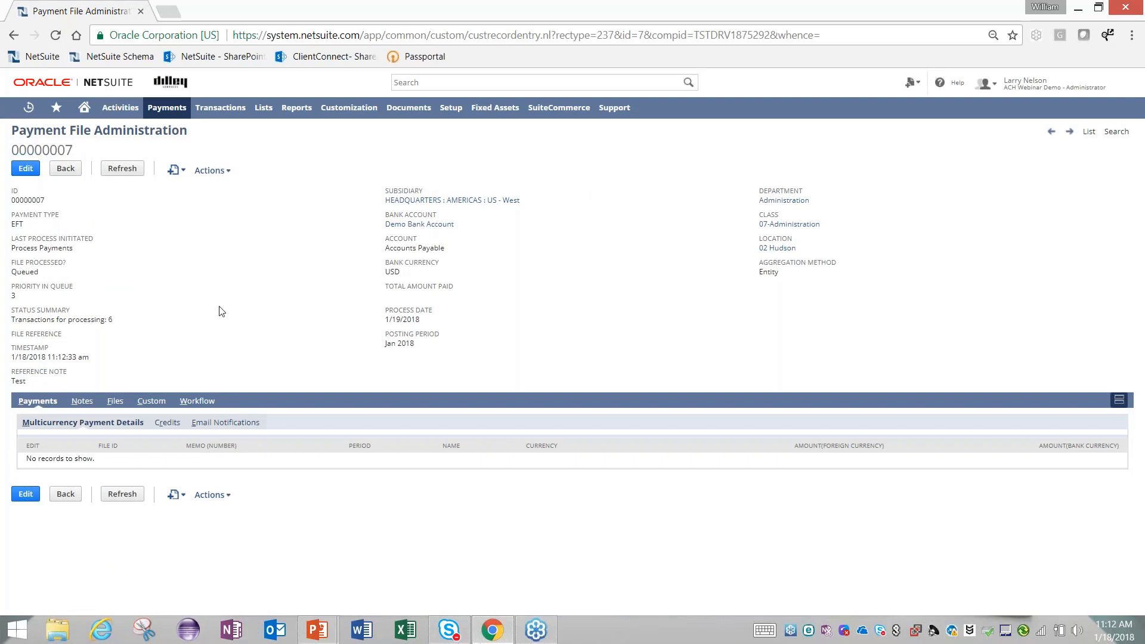
click(122, 170)
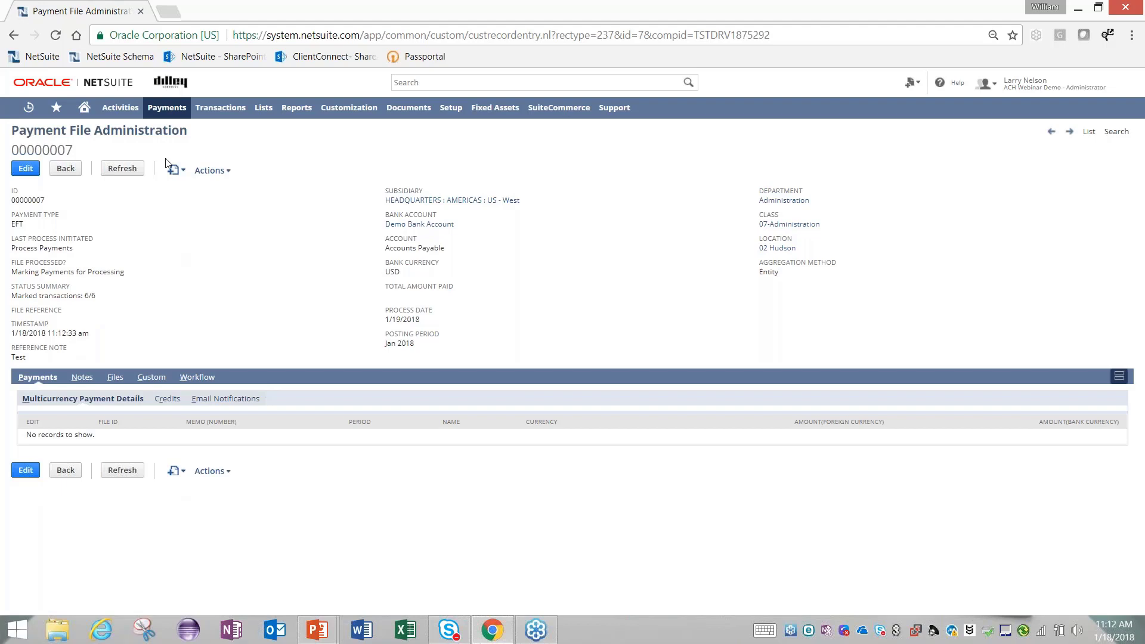
mouse_move(166, 109)
mouse_move(188, 179)
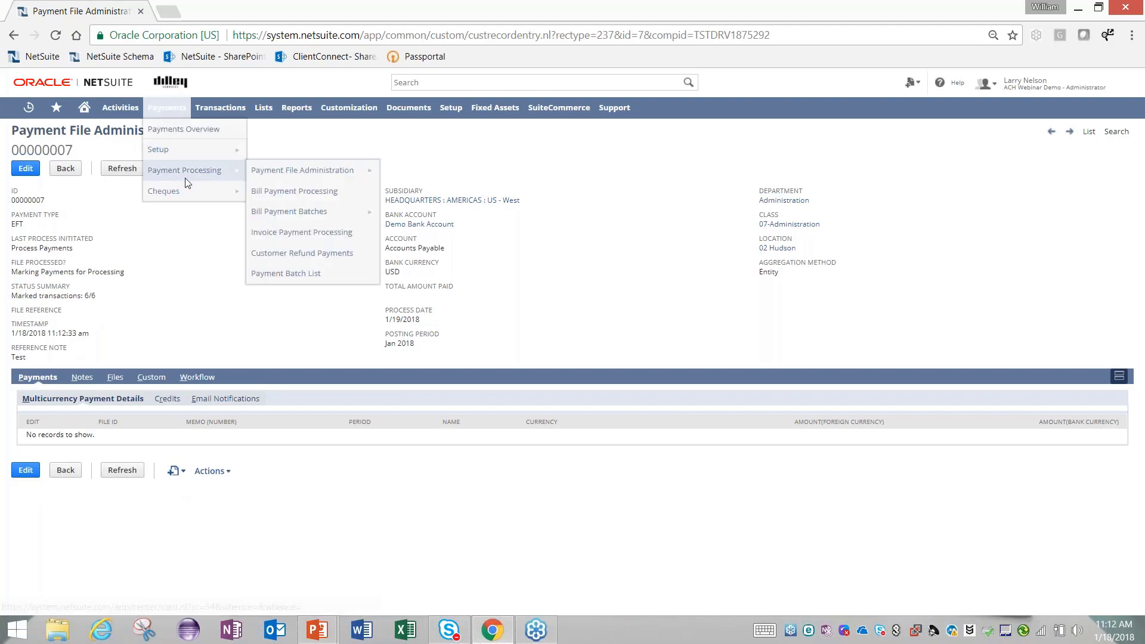
right_click(330, 177)
click(363, 182)
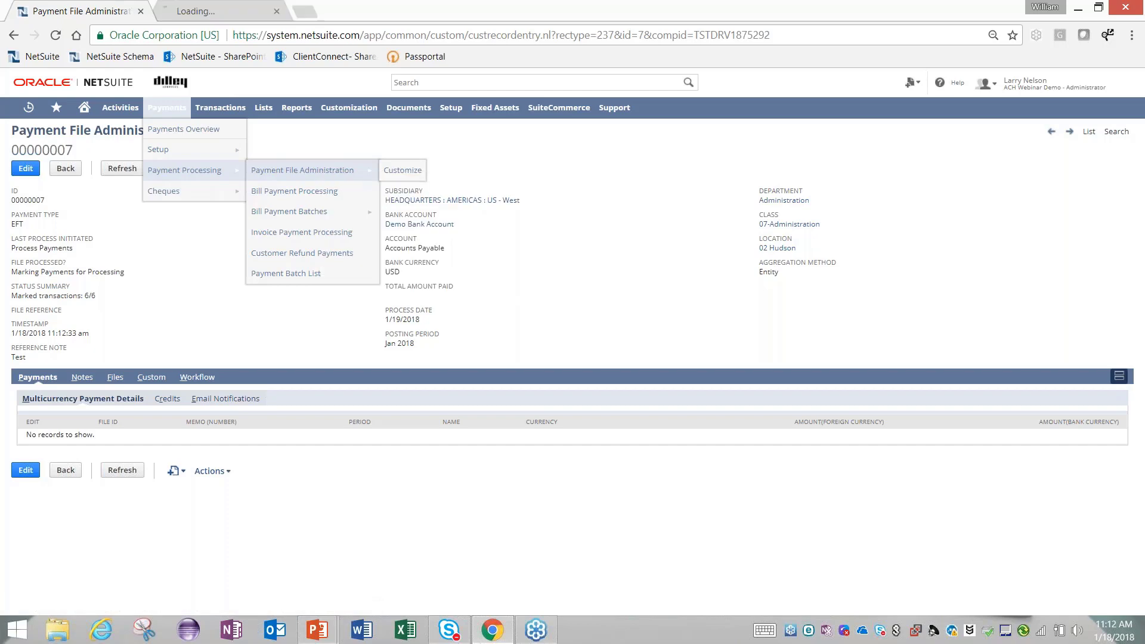
click(219, 12)
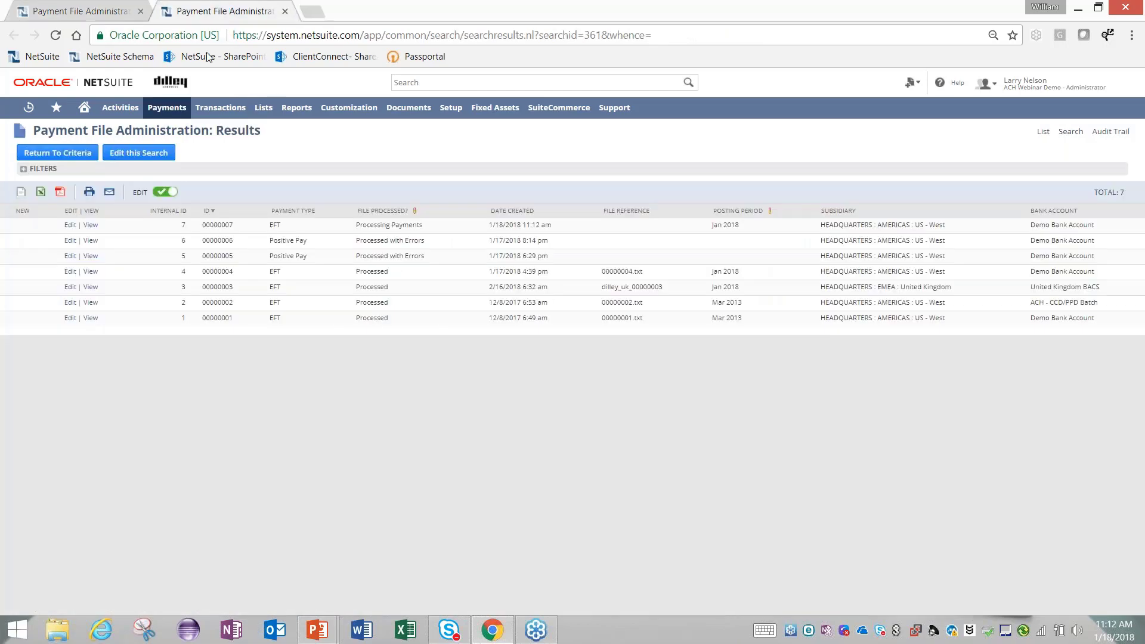
click(96, 273)
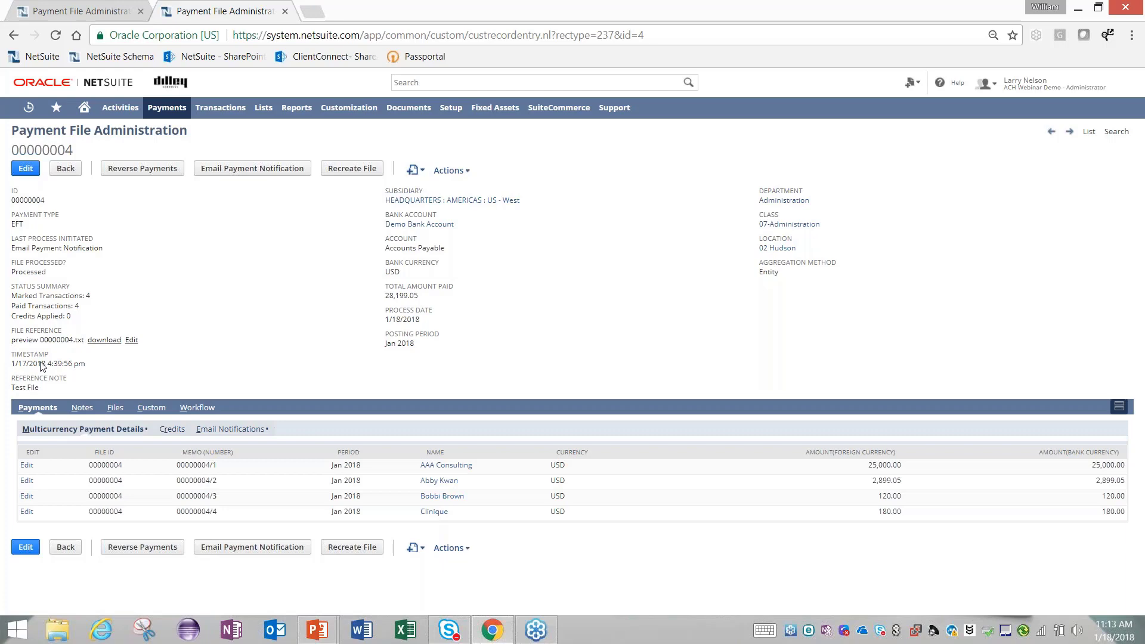
Preview 00000004.txt, widen it, highlight the AAA Consulting entry line, then close the preview
click(48, 340)
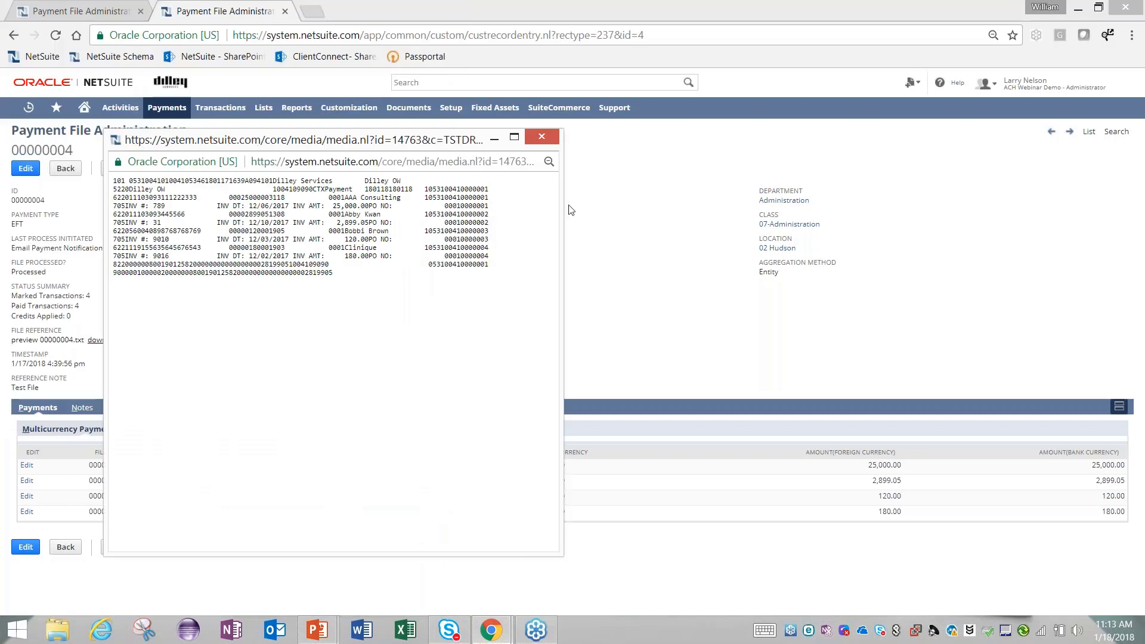
drag(563, 203, 726, 200)
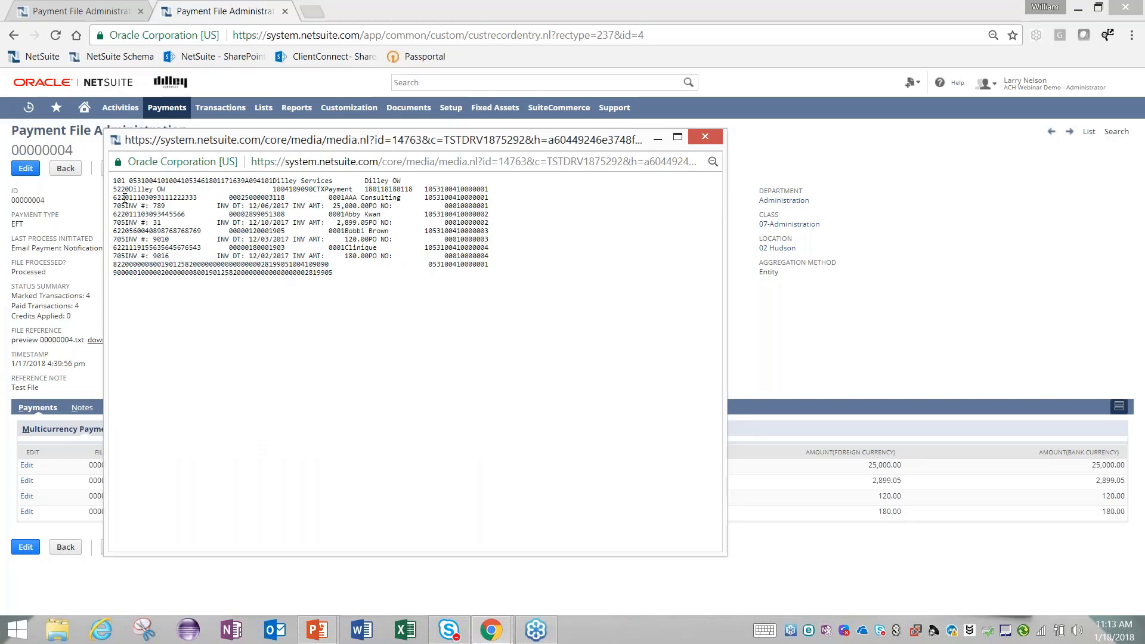
drag(492, 189, 433, 190)
triple_click(453, 197)
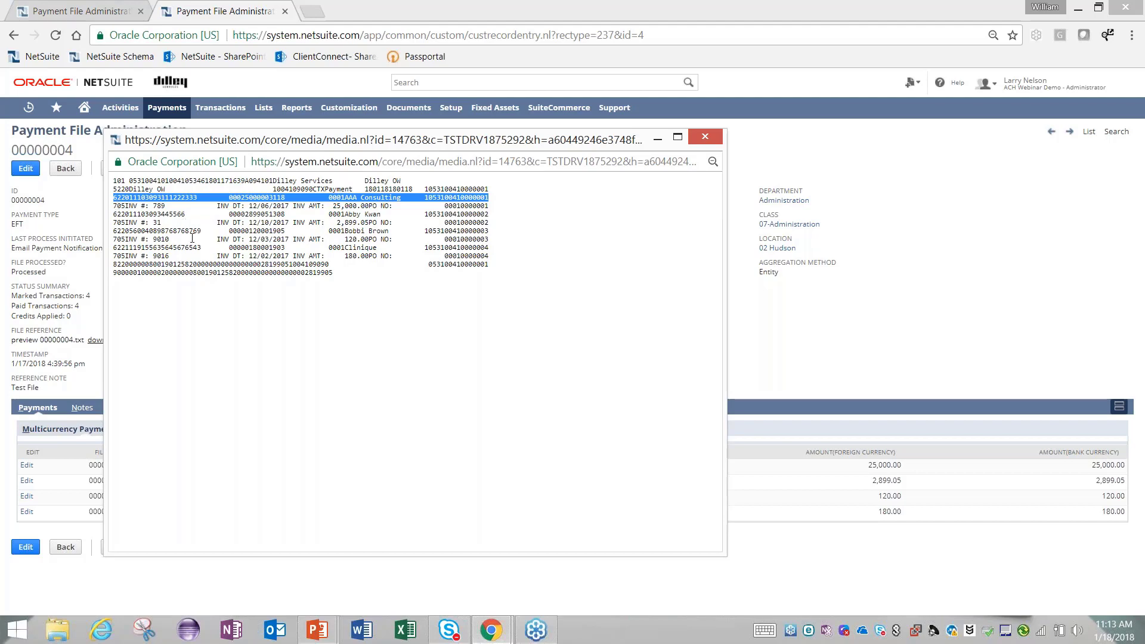
click(717, 136)
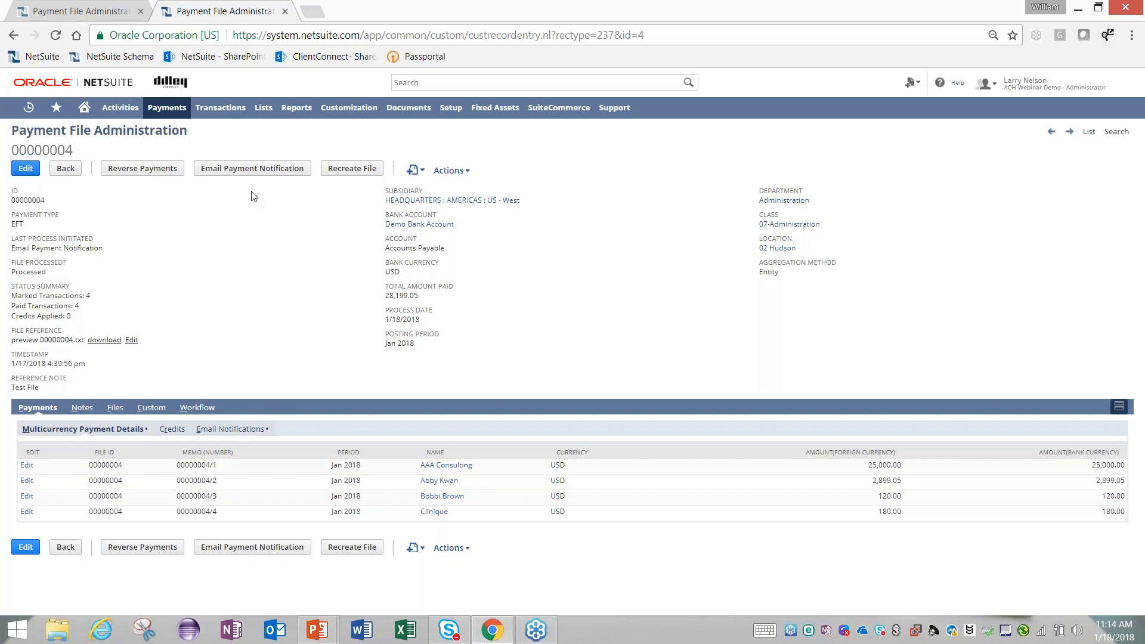
click(293, 169)
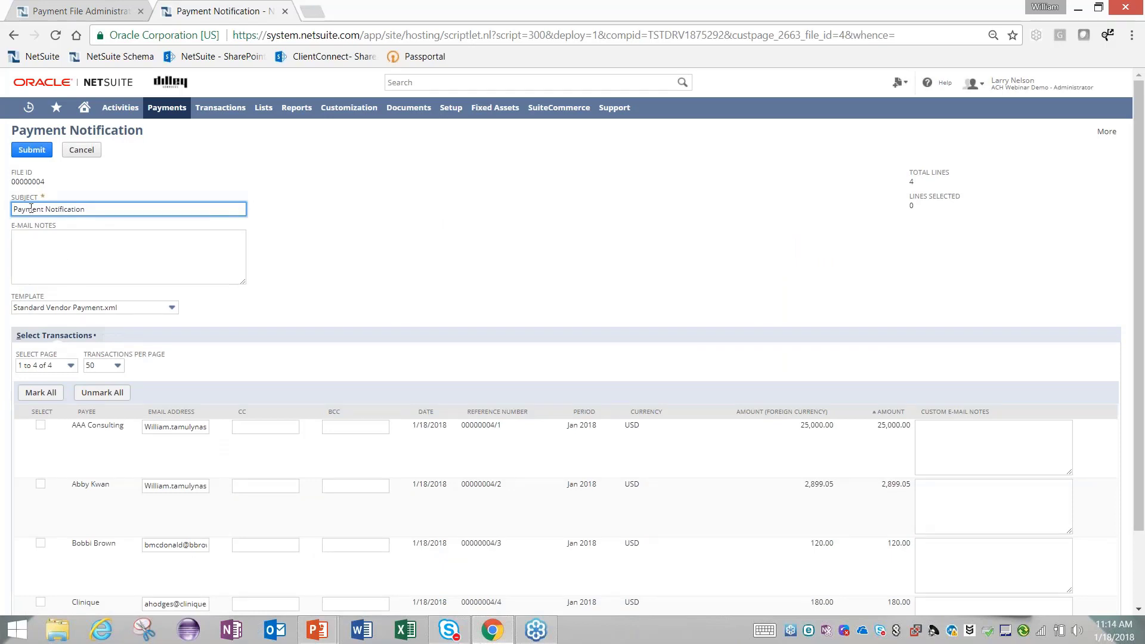
click(54, 260)
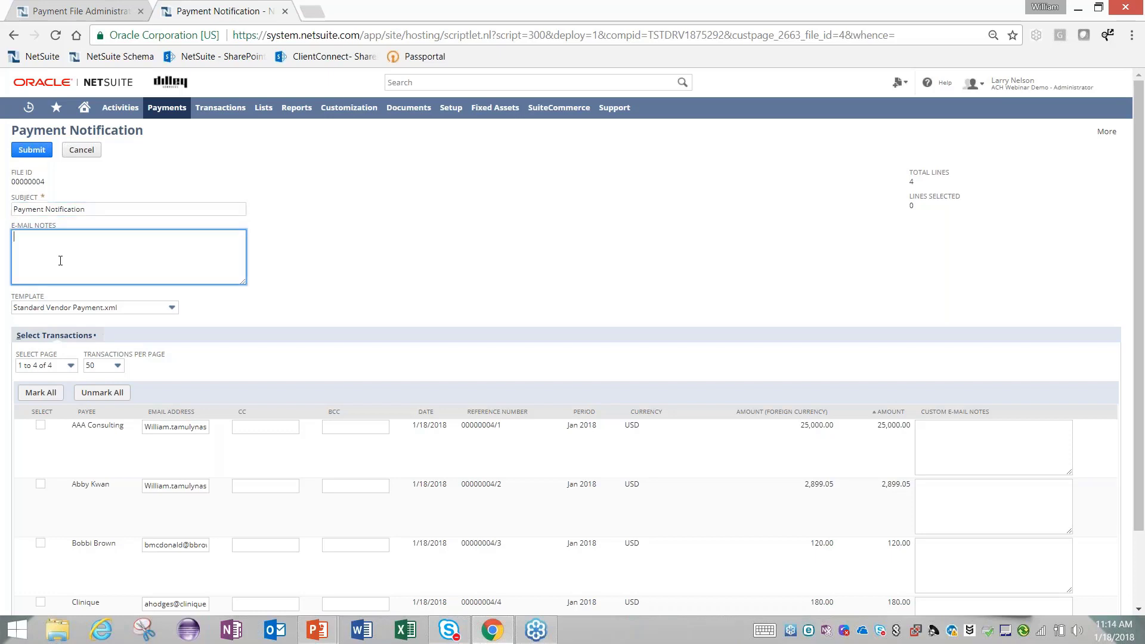
scroll(60, 260, down, 3)
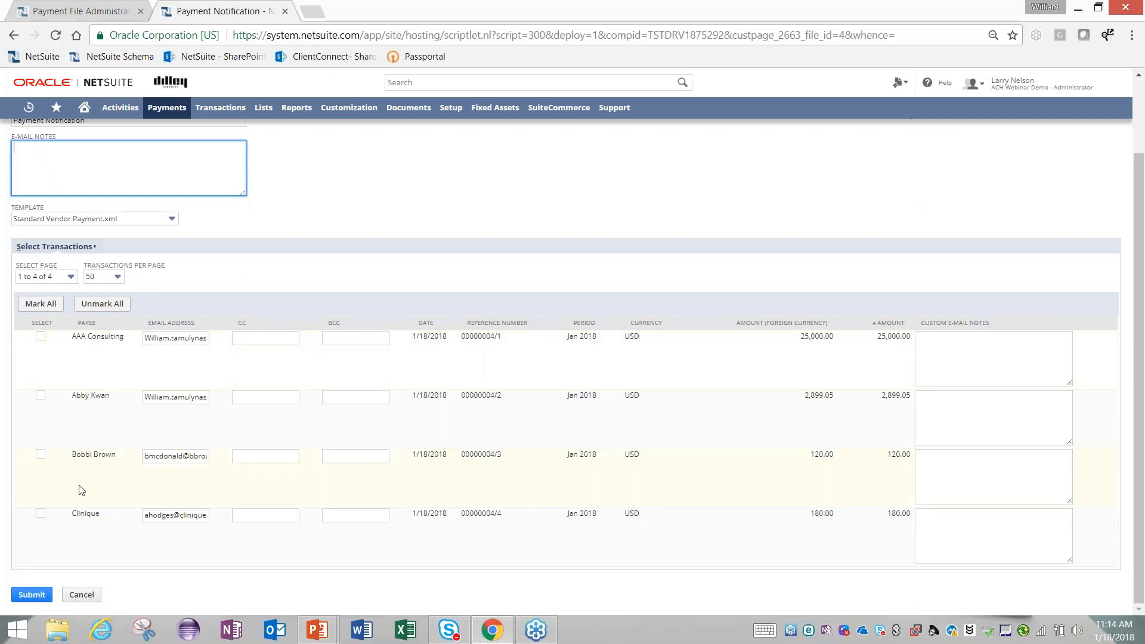
scroll(127, 493, up, 3)
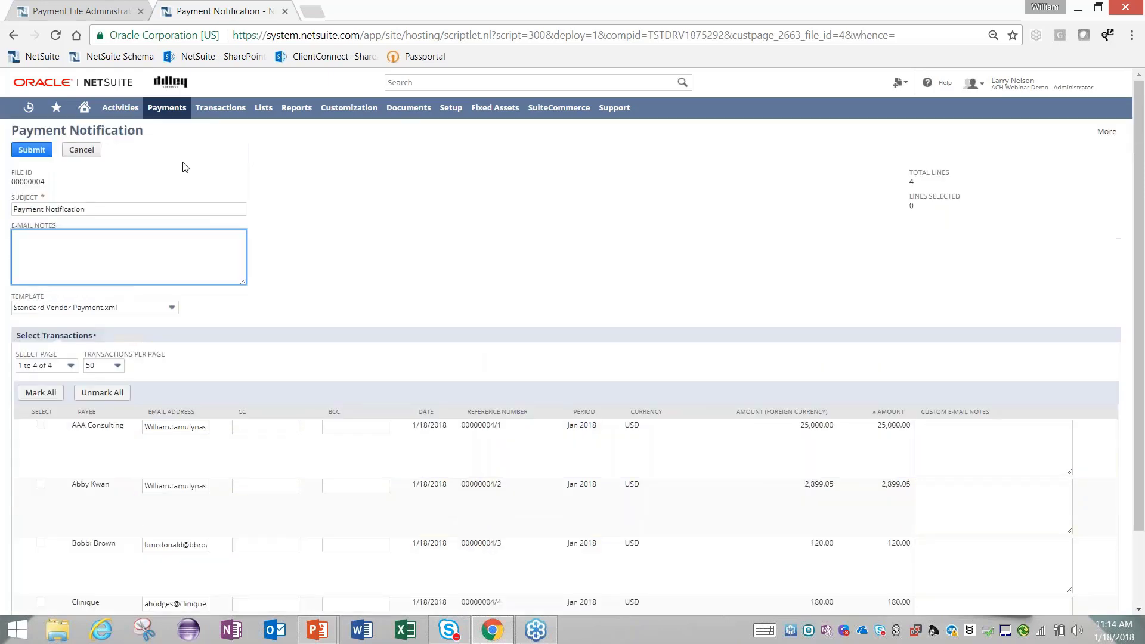
click(14, 36)
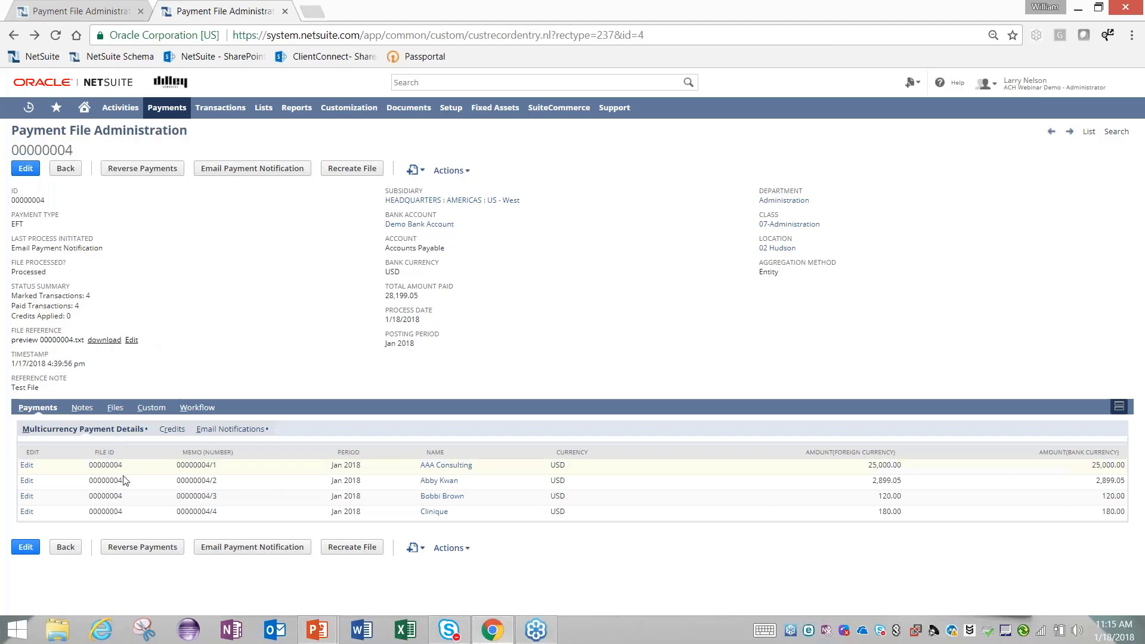
From Email Notifications, open payment 00000004/1 in a new tab and view its Communication messages
click(230, 429)
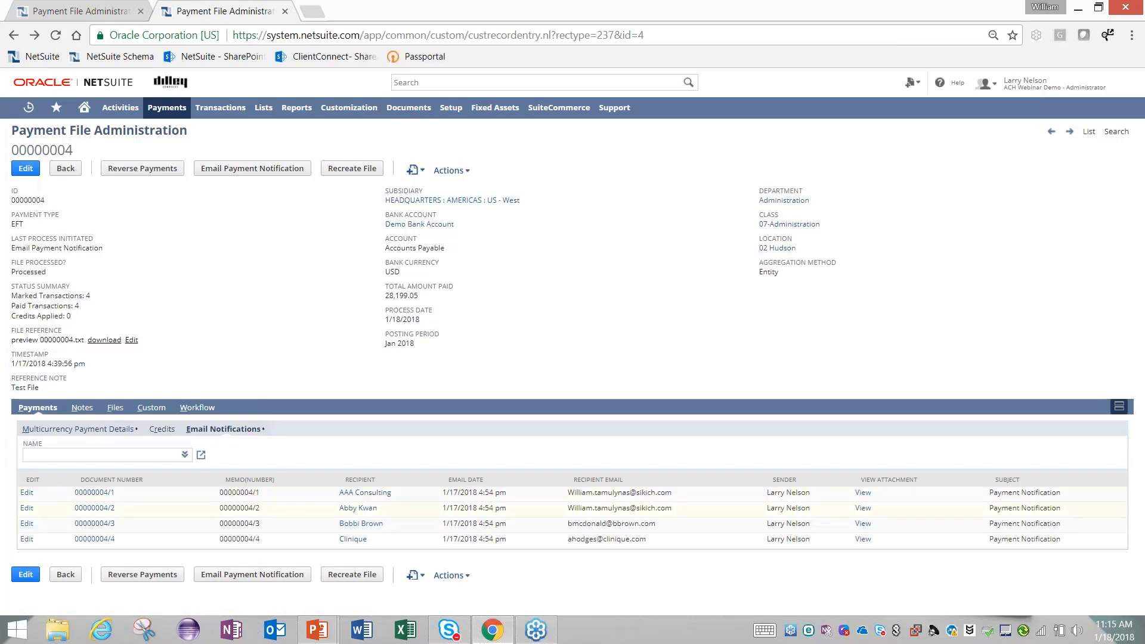
right_click(101, 497)
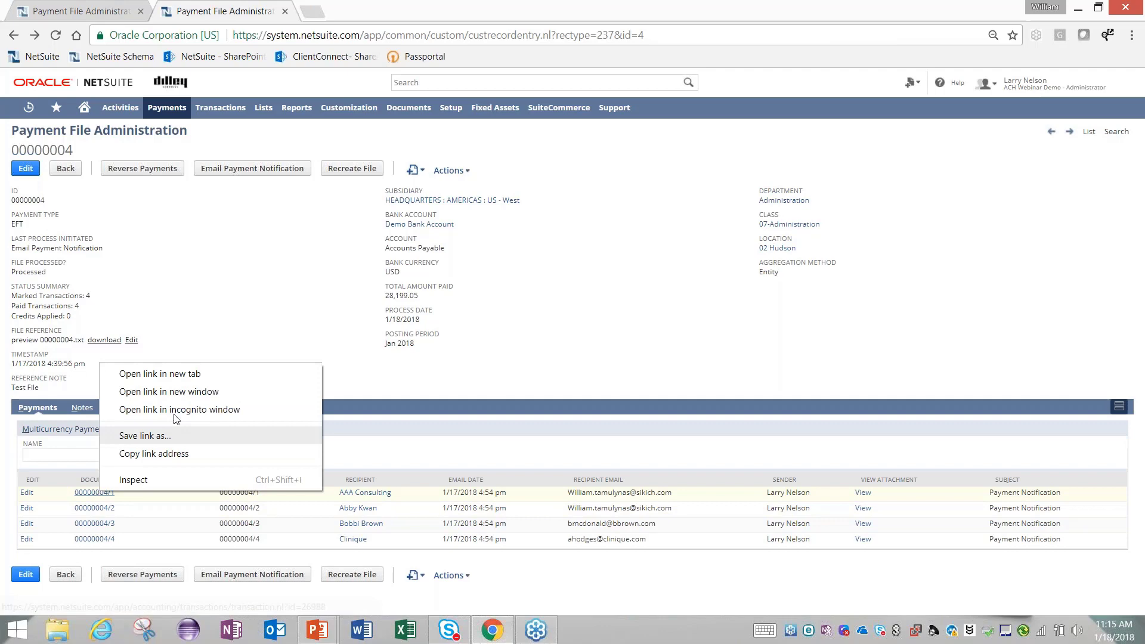
click(144, 370)
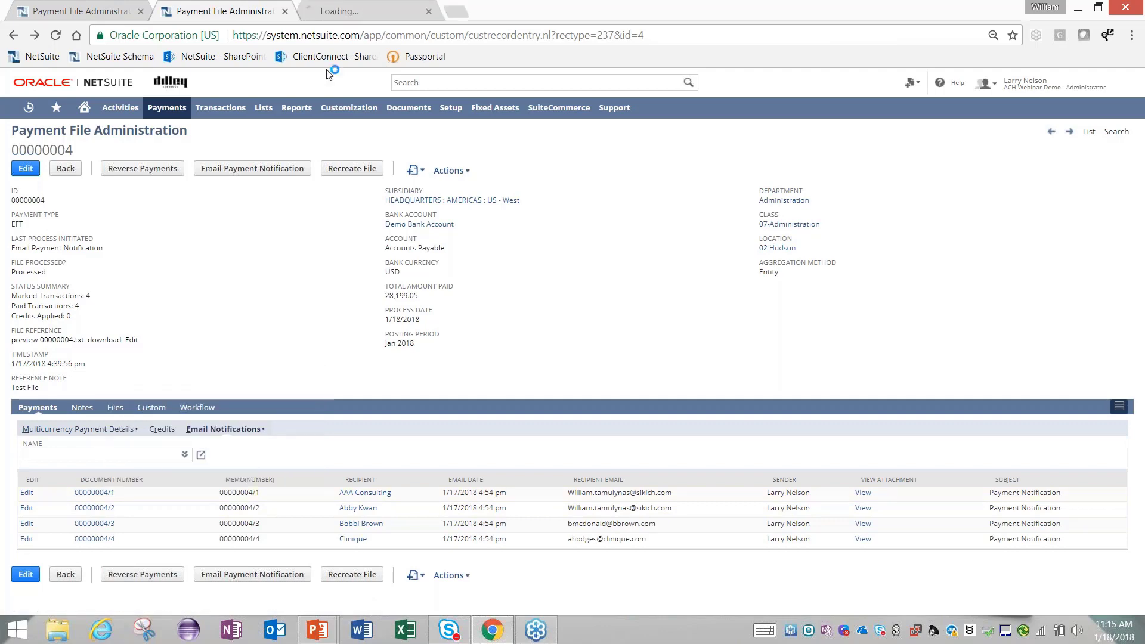
click(343, 11)
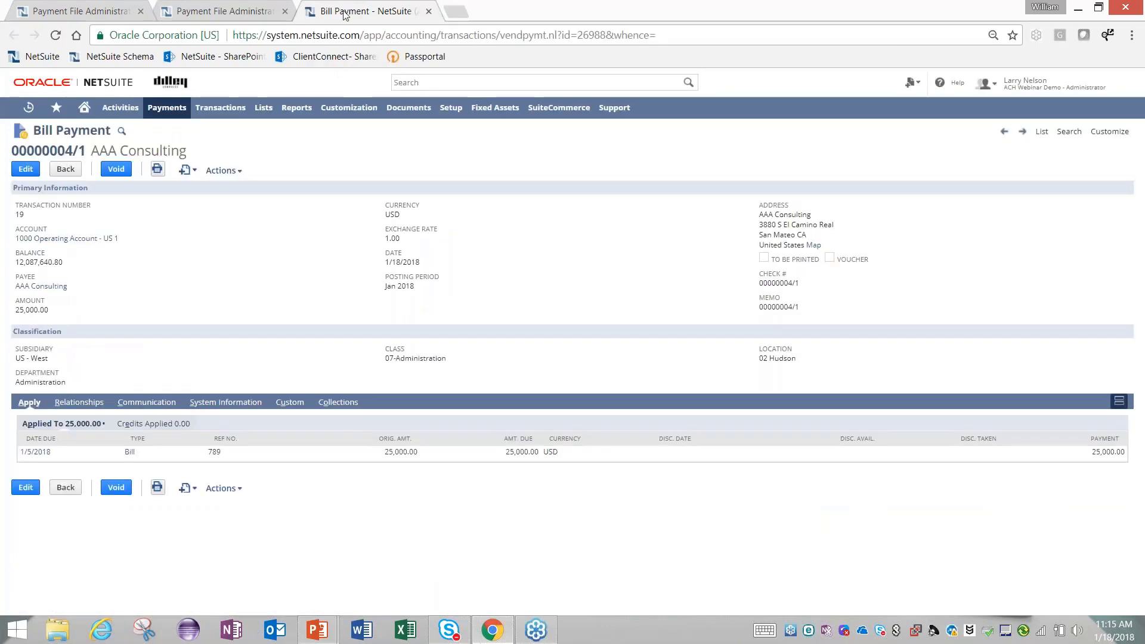
click(147, 402)
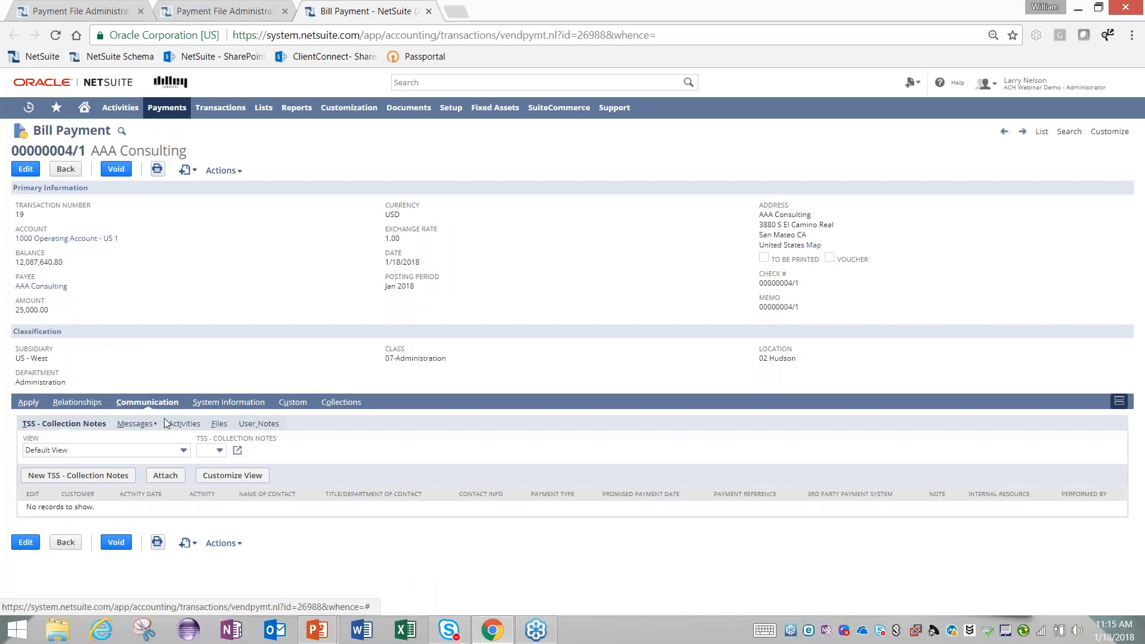
click(137, 423)
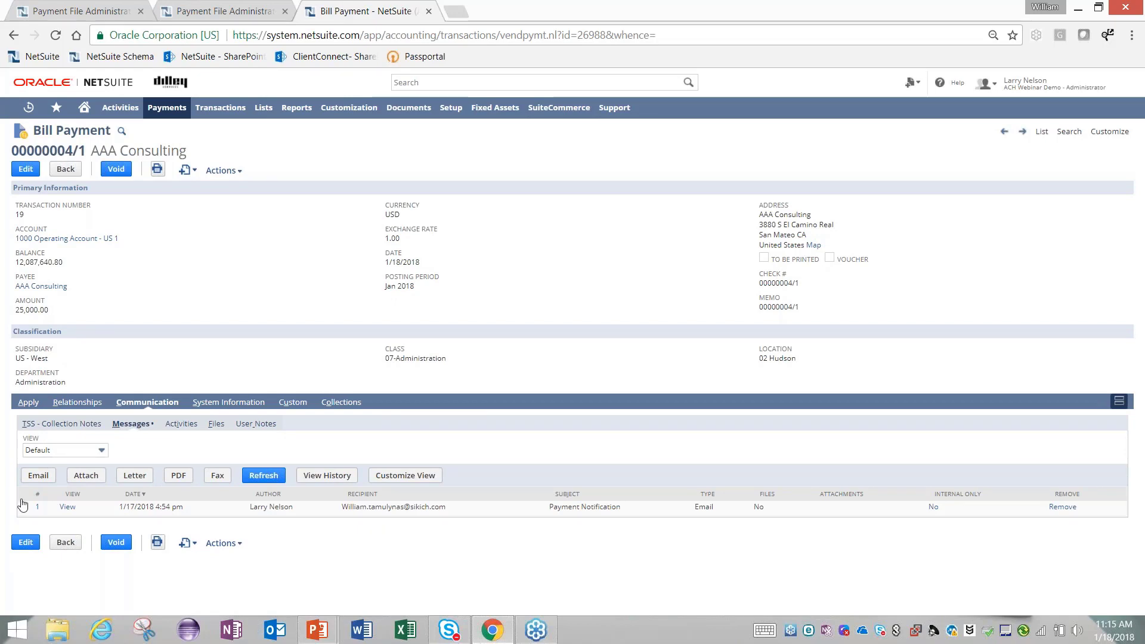
click(68, 508)
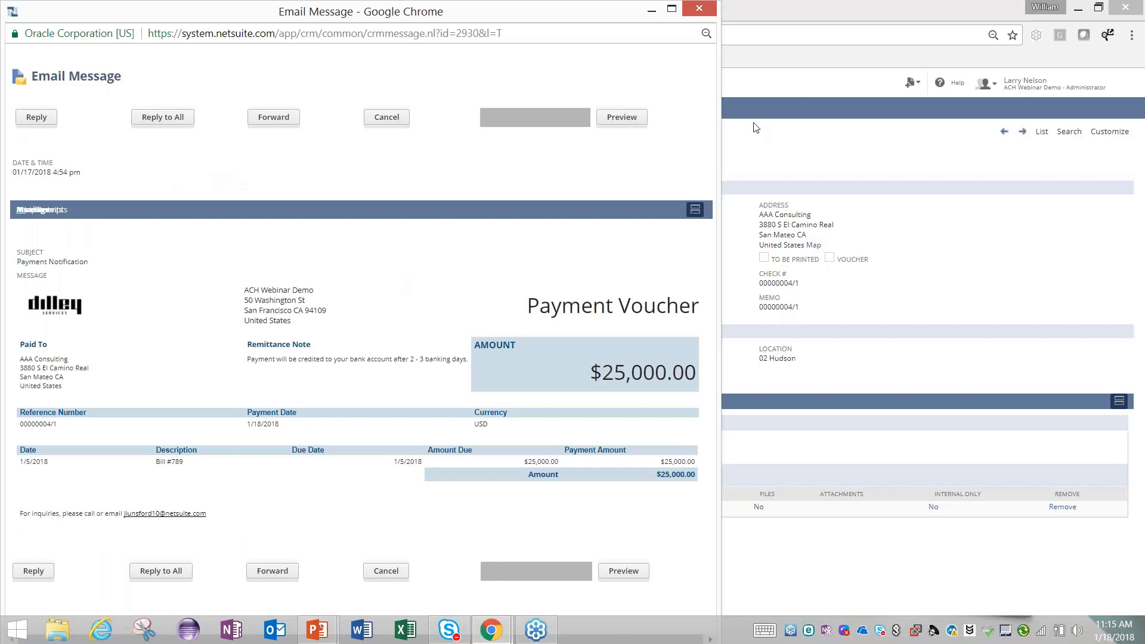
drag(722, 127, 547, 127)
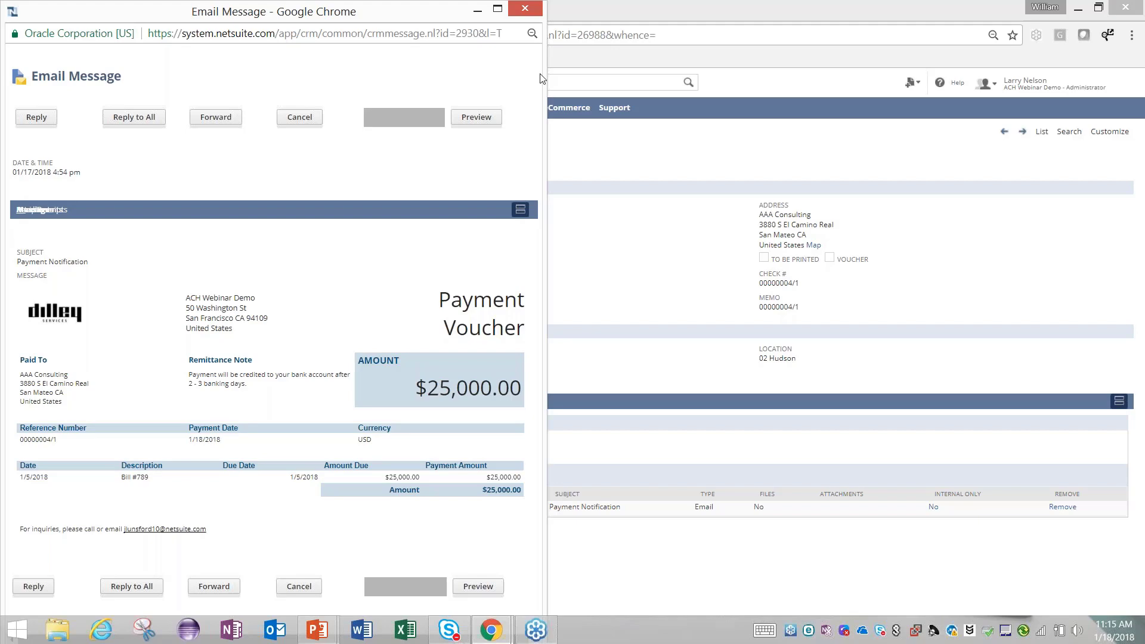
click(525, 9)
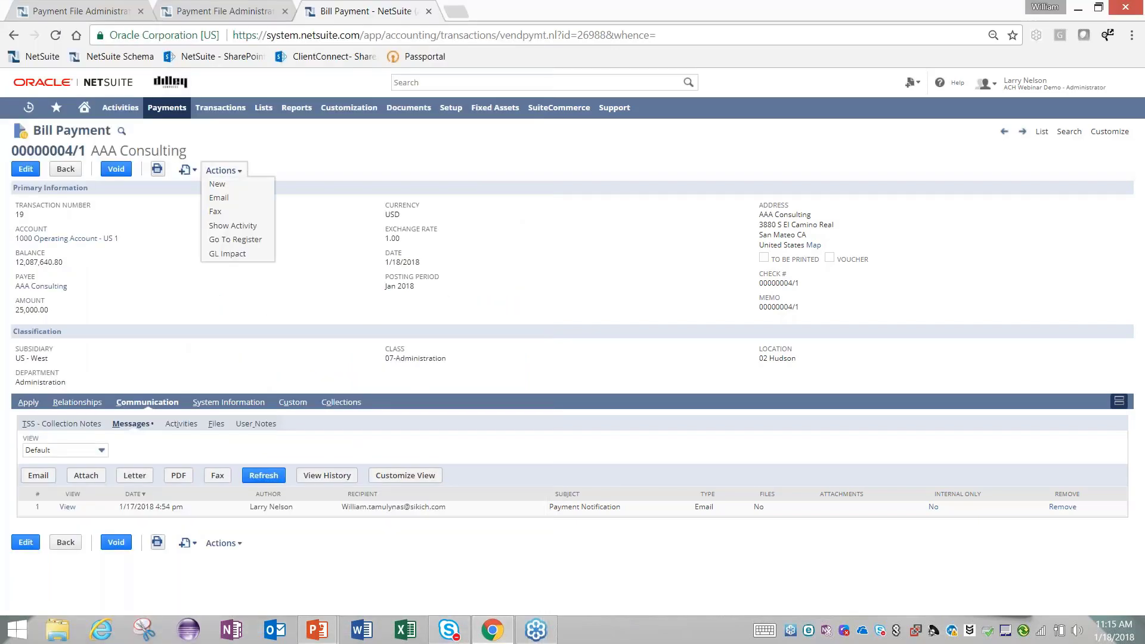
Close the Bill Payment tab and go to Payments > Cheques > Positive Pay
click(428, 11)
mouse_move(164, 114)
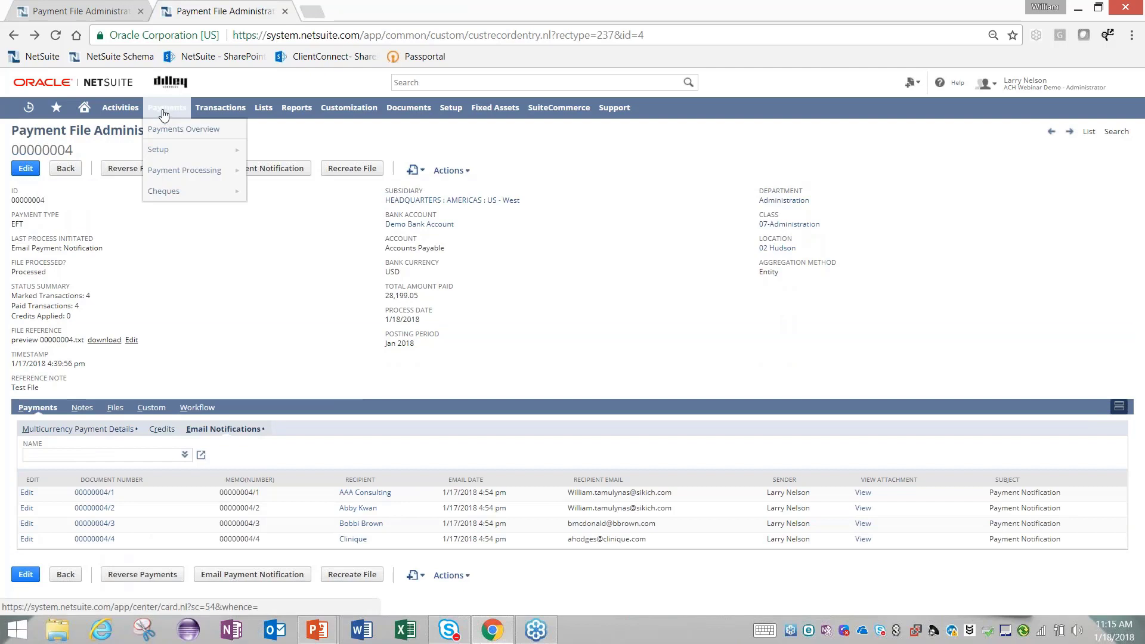
mouse_move(176, 173)
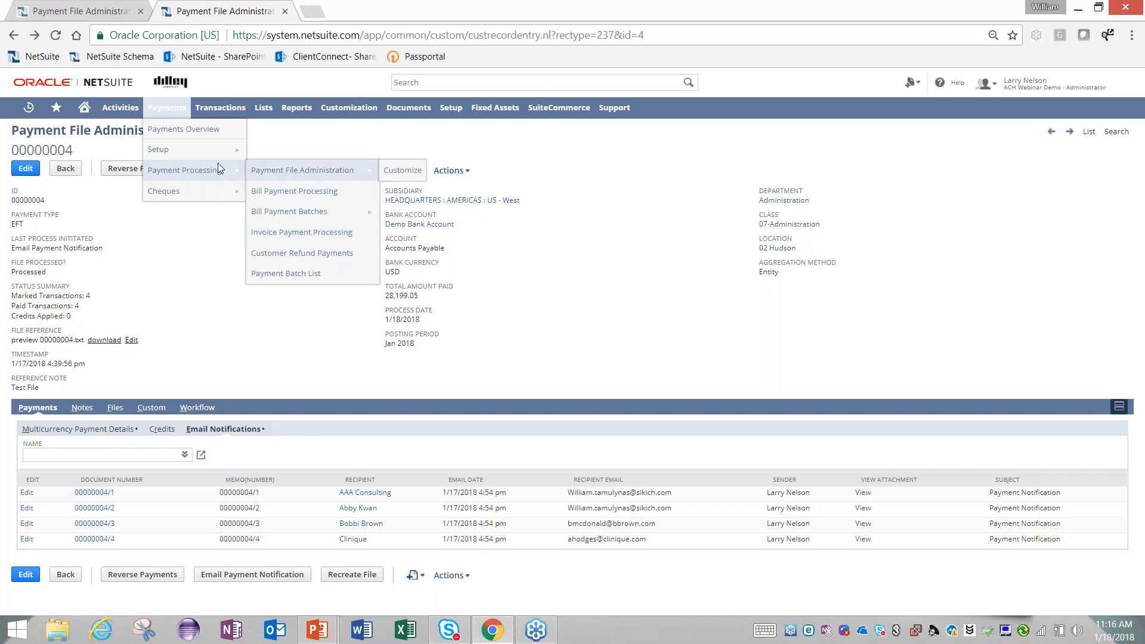
mouse_move(176, 195)
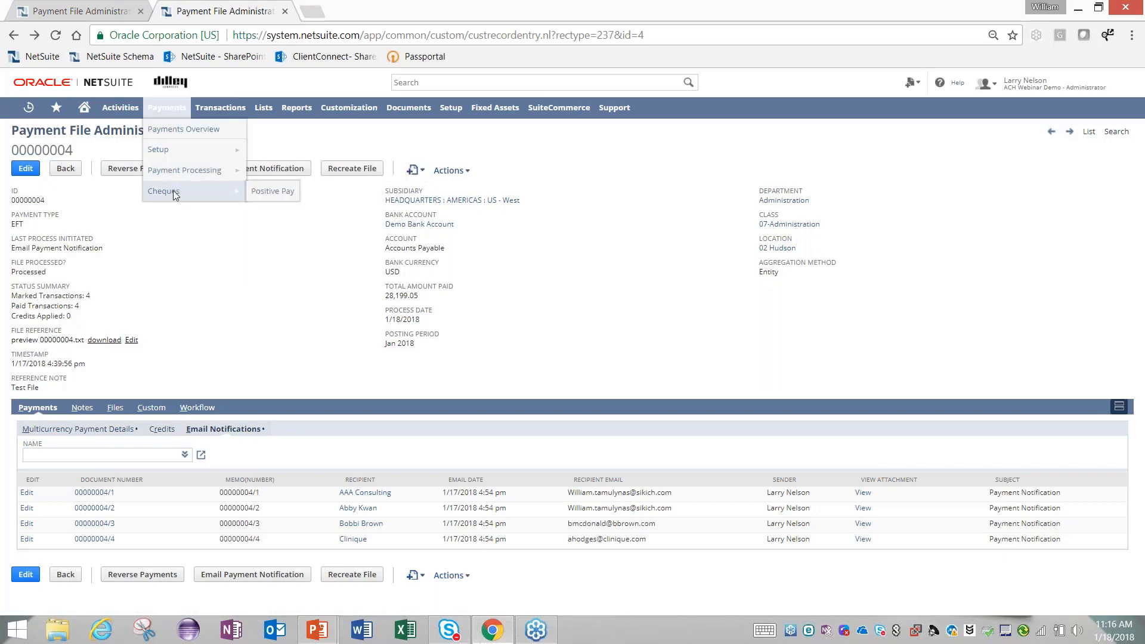
click(271, 193)
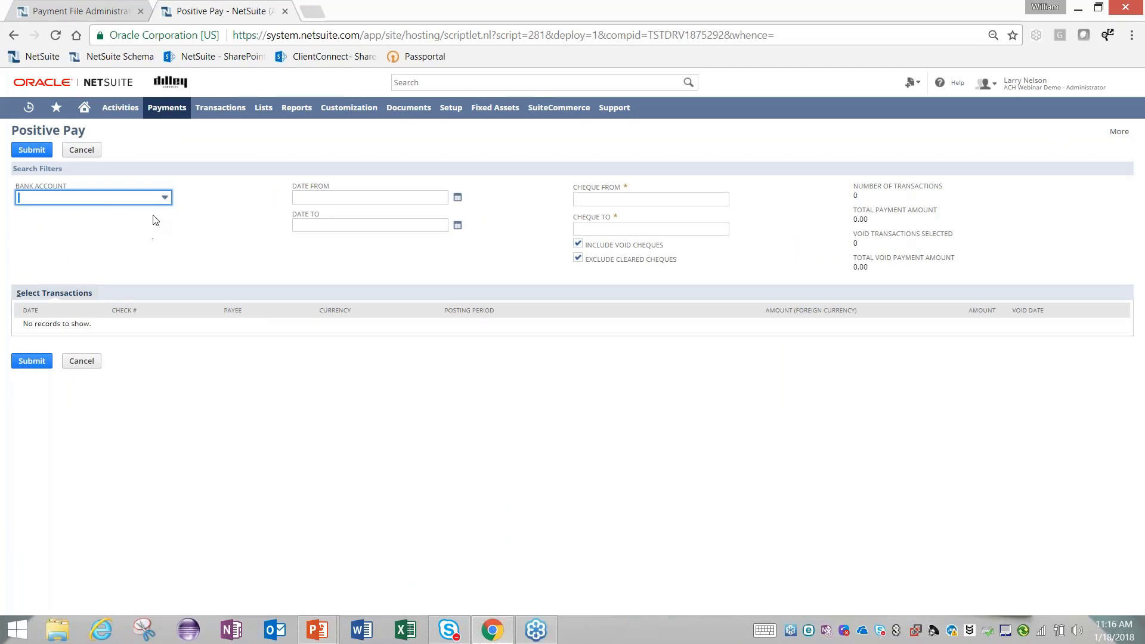
Submit Positive Pay for Demo Bank Account with dates 12/20/2017 to 12/31/2017
click(158, 197)
click(99, 230)
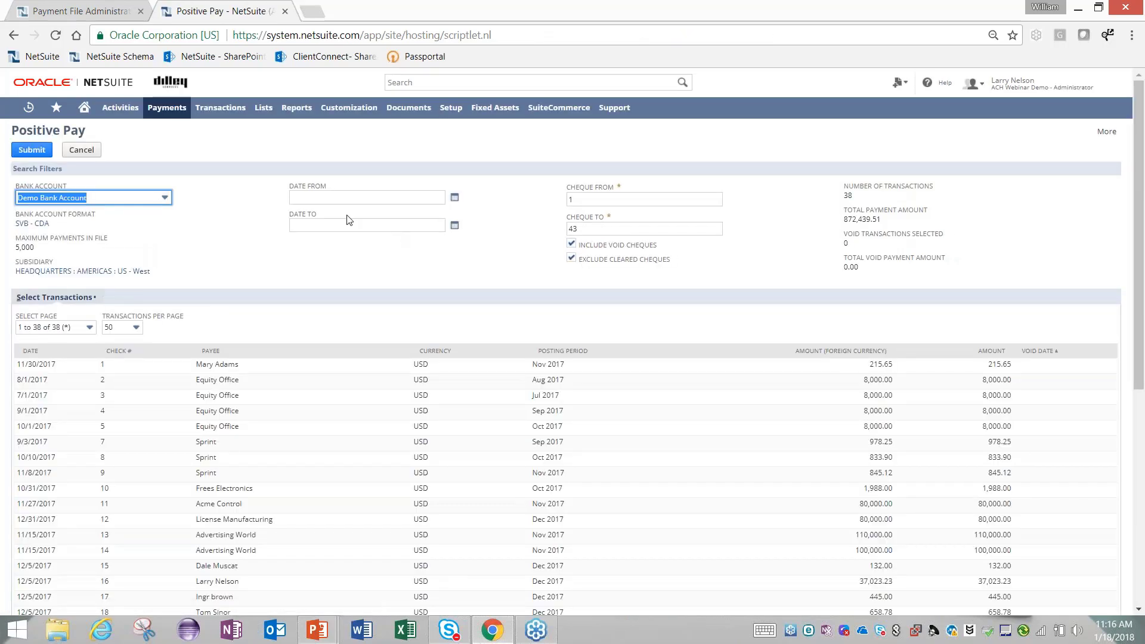
click(335, 195)
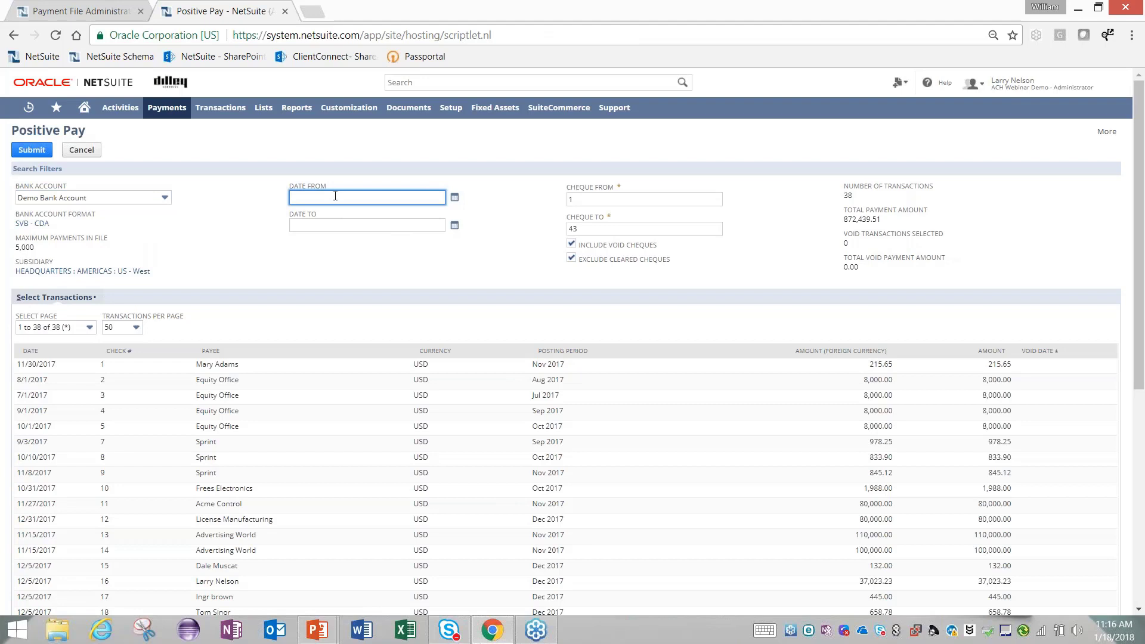
text(1220)
click(318, 230)
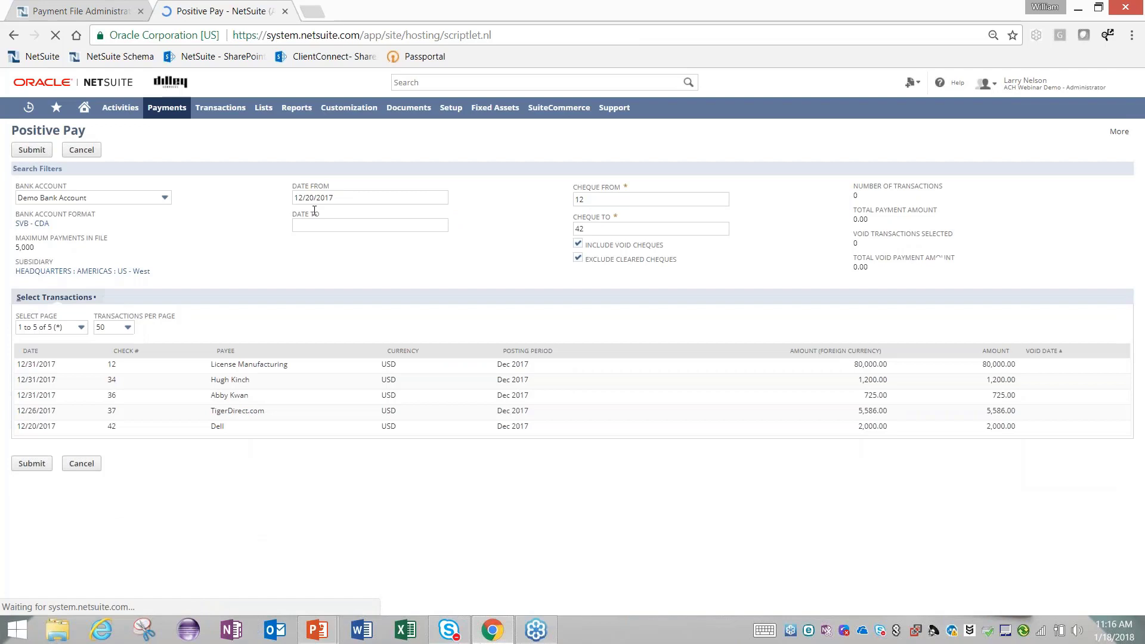
text(12311)
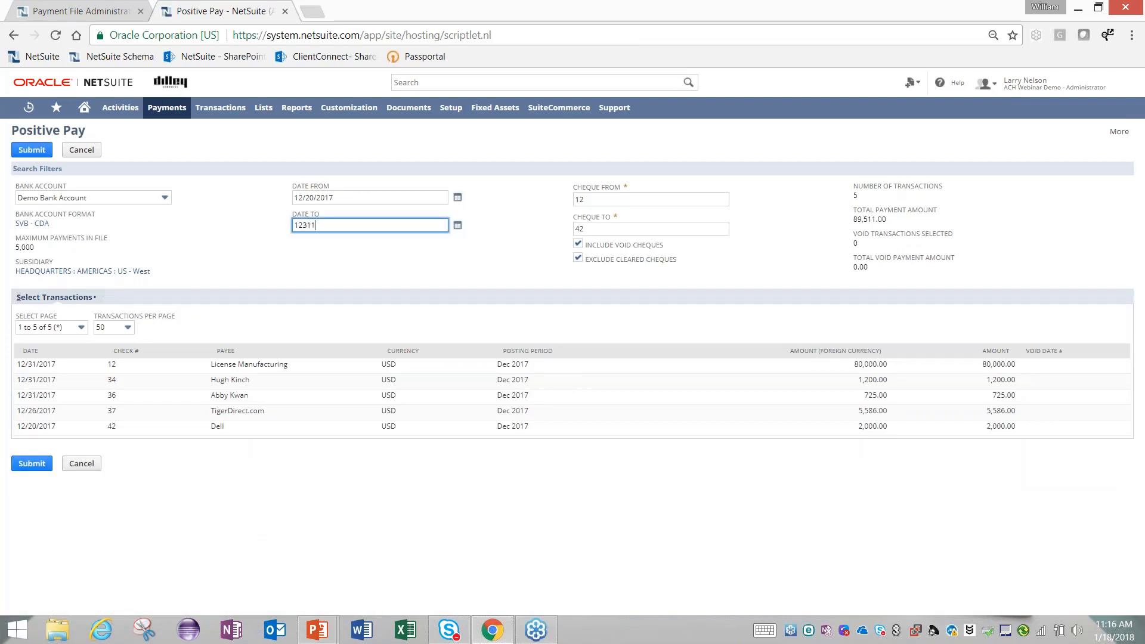
key(Tab)
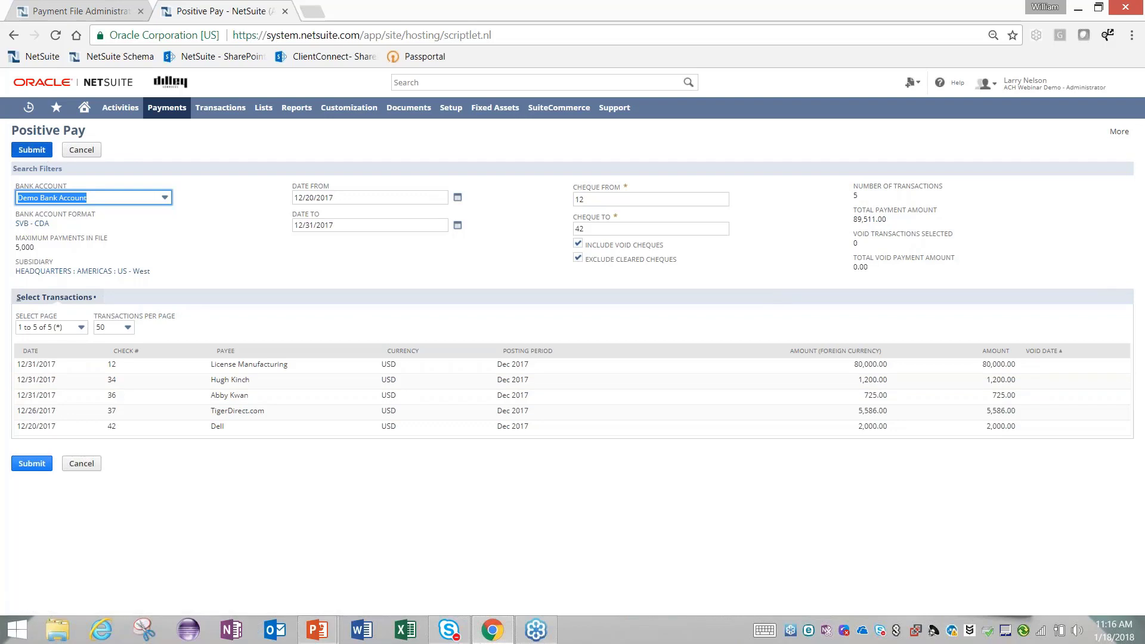
click(42, 154)
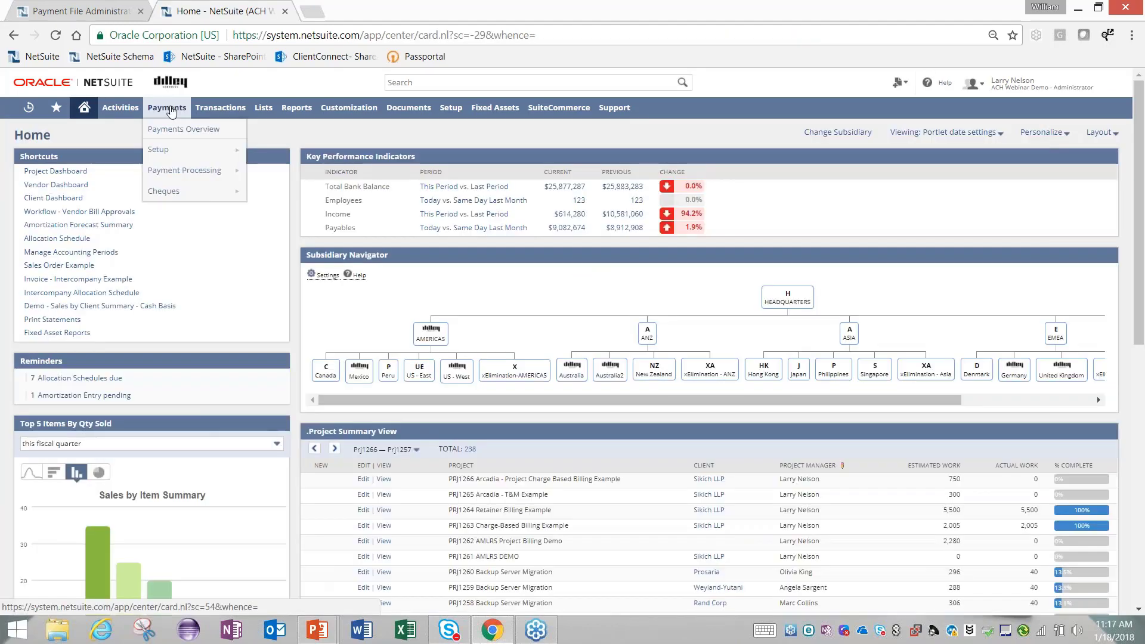
Go to Payments > Setup > Payment File Templates and scroll toward the United States formats
mouse_move(170, 113)
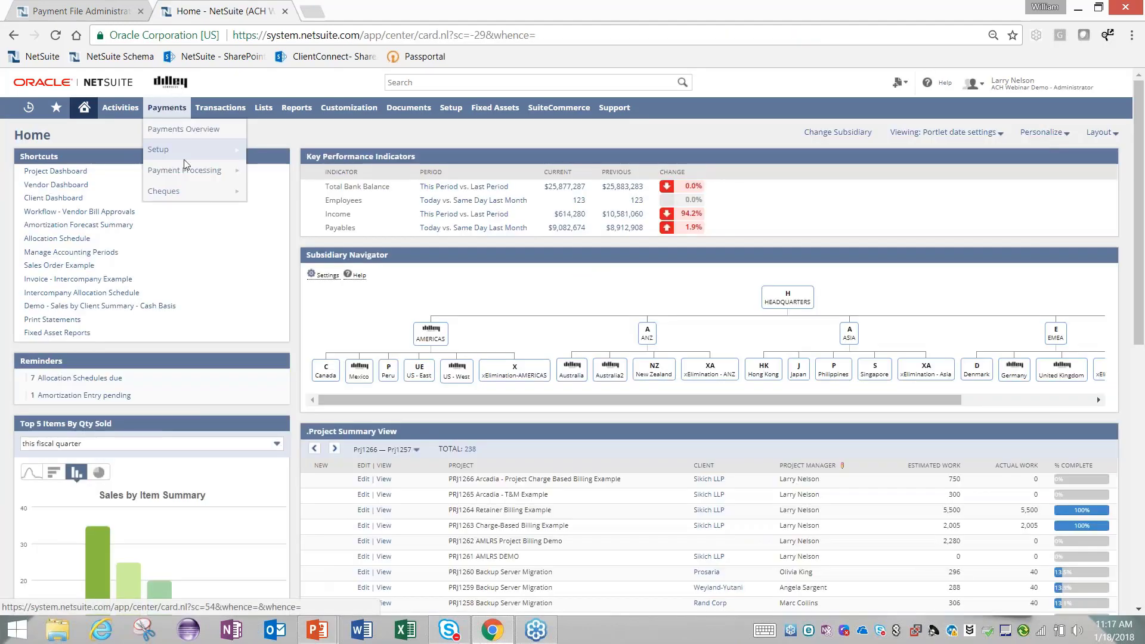
mouse_move(178, 156)
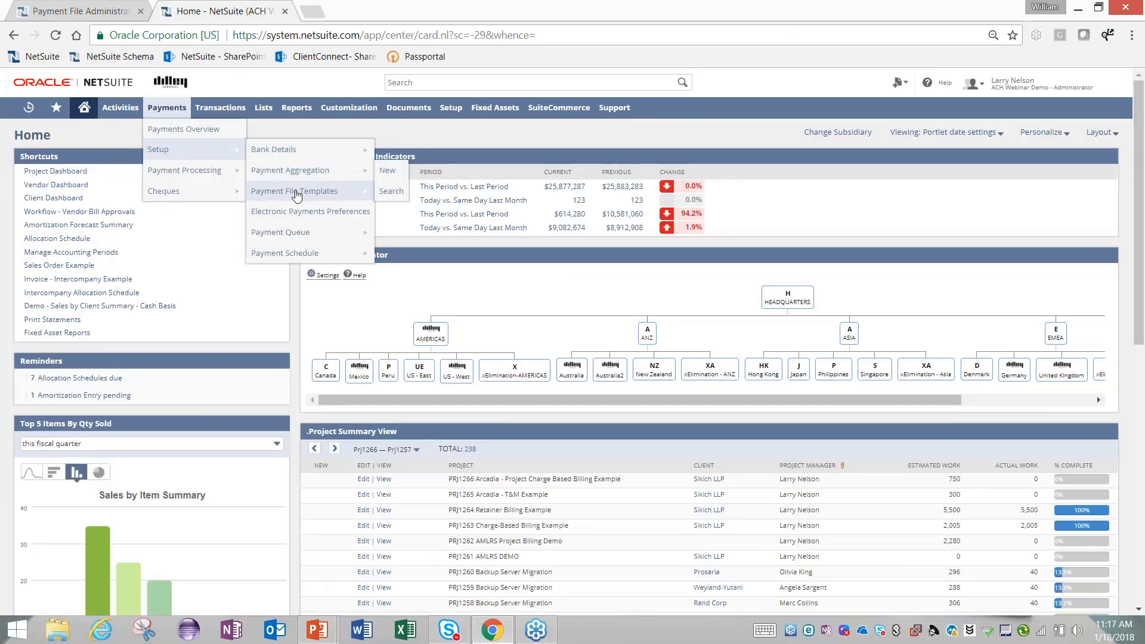
click(306, 194)
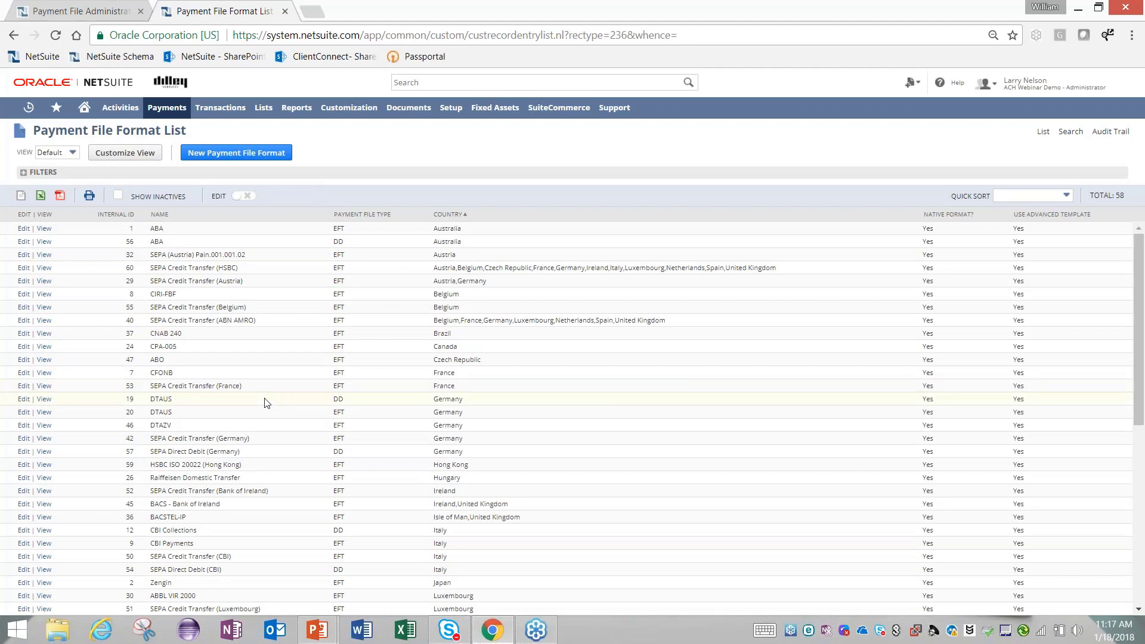
scroll(267, 403, down, 6)
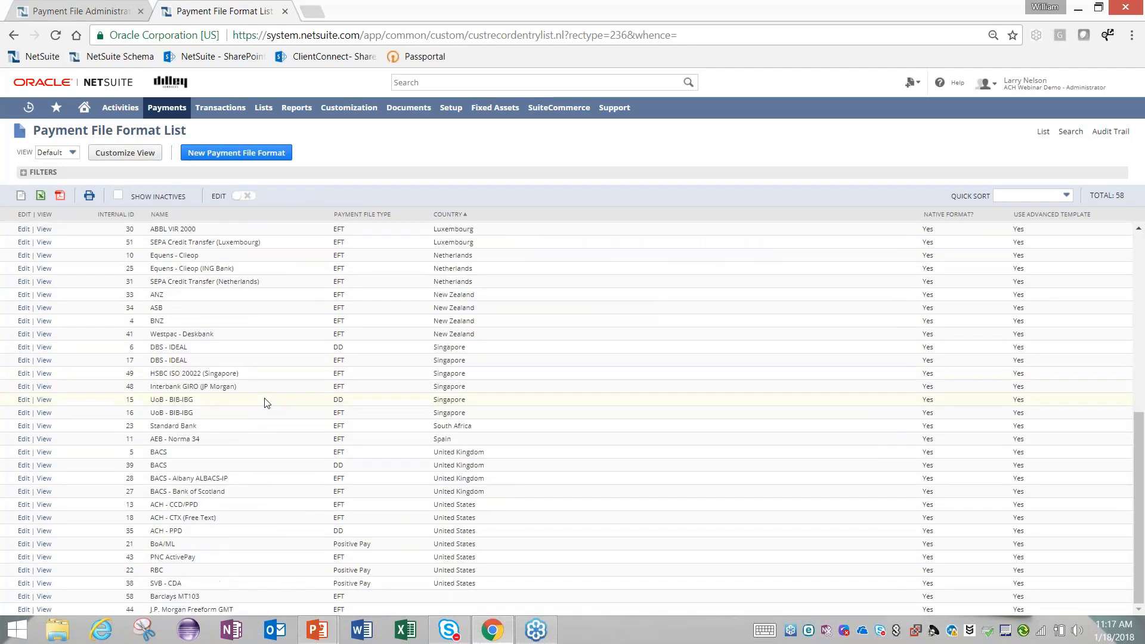